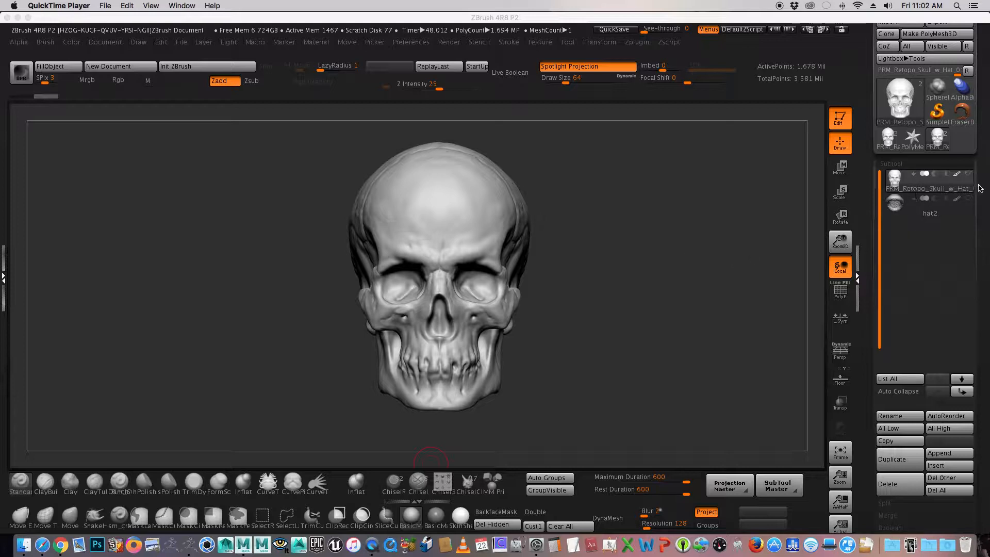
Check the skull mesh with the polyframe display and turn the display off again.
click(856, 337)
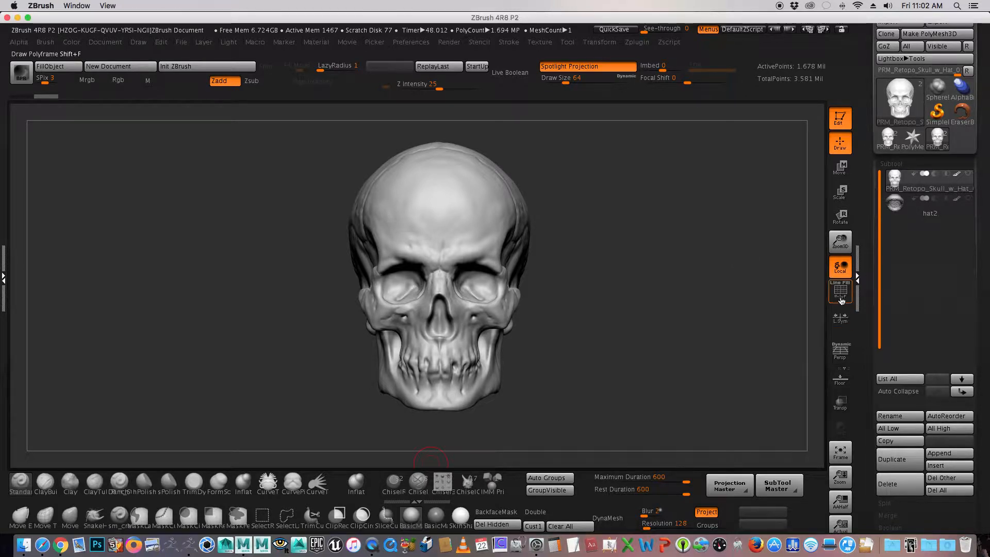
key(shift+f)
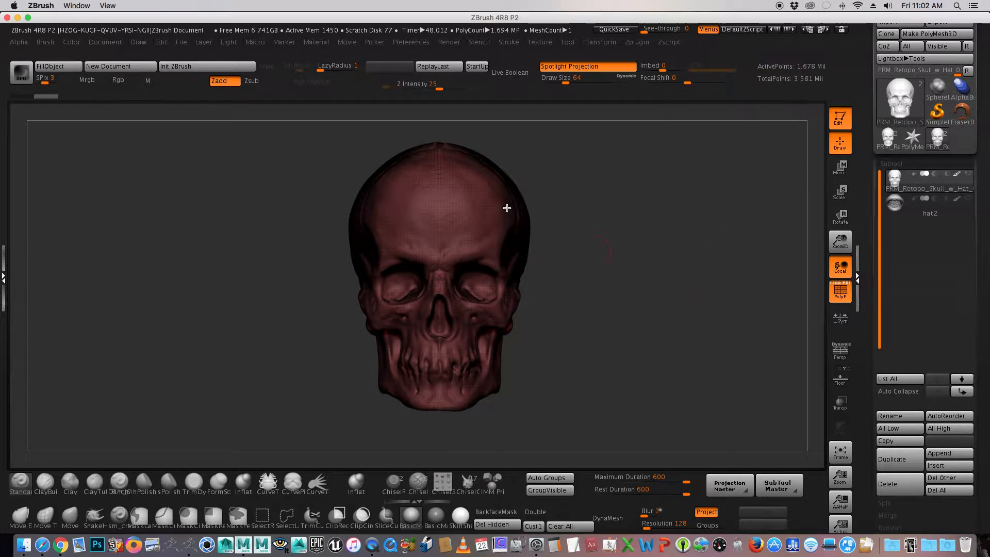
click(840, 291)
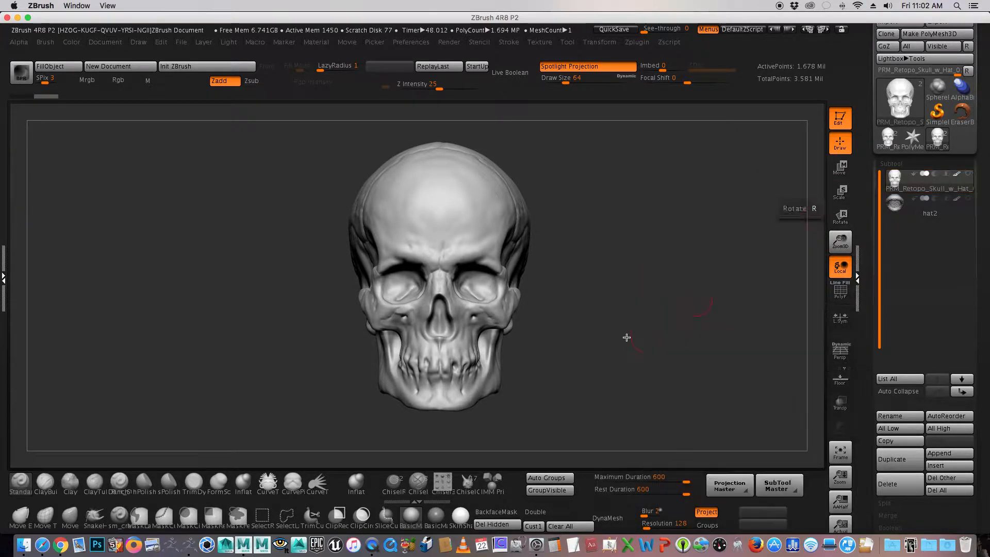
Switch to Maya, show the High_Rez layer in place of Low_Rez_RETOPO, and inspect the high-resolution skull from the front and at an angle.
click(243, 545)
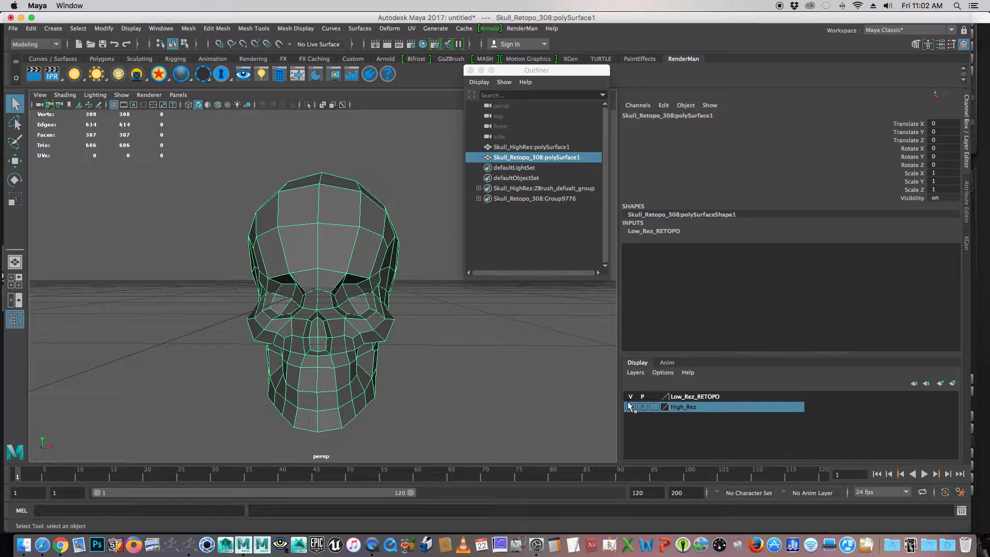
click(630, 396)
click(630, 407)
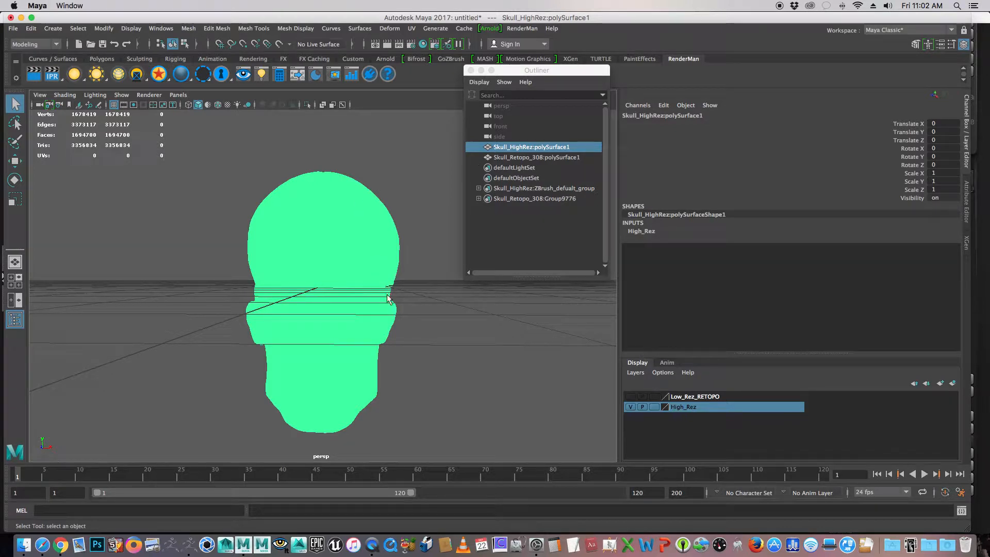
click(432, 268)
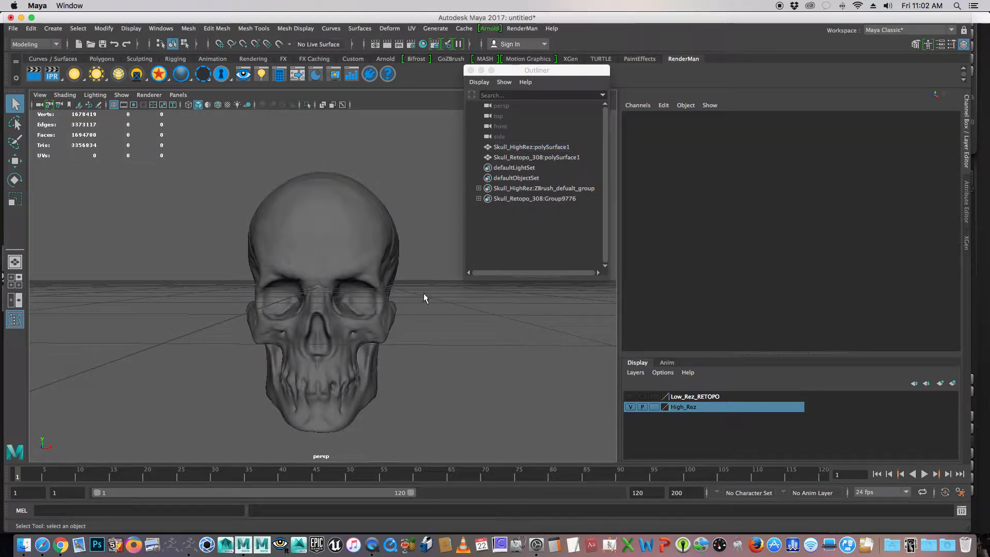
click(352, 251)
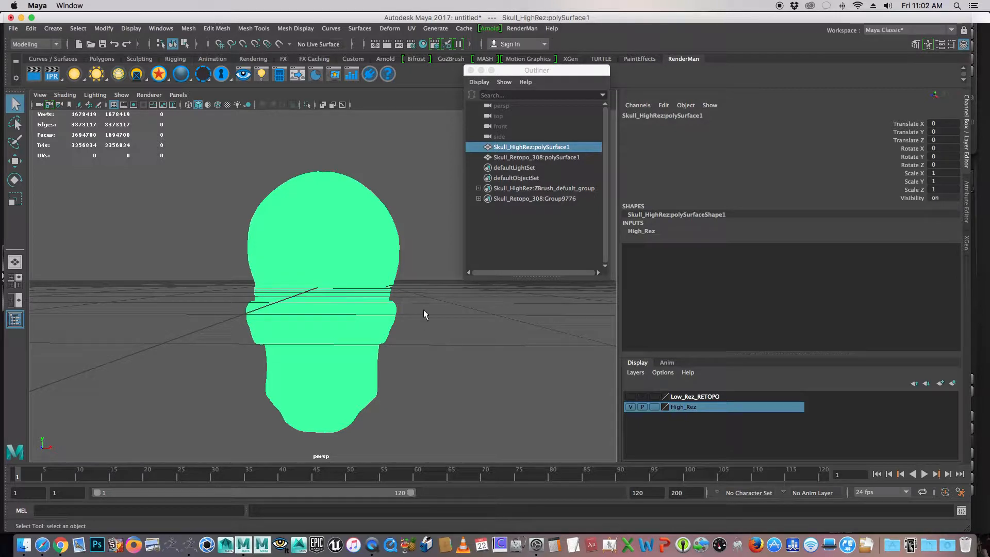
mouse_move(513, 367)
alt+mouse_down()
mouse_move(397, 365)
mouse_move(521, 371)
alt+mouse_up()
alt+right_drag(349, 369, 473, 371)
click(466, 351)
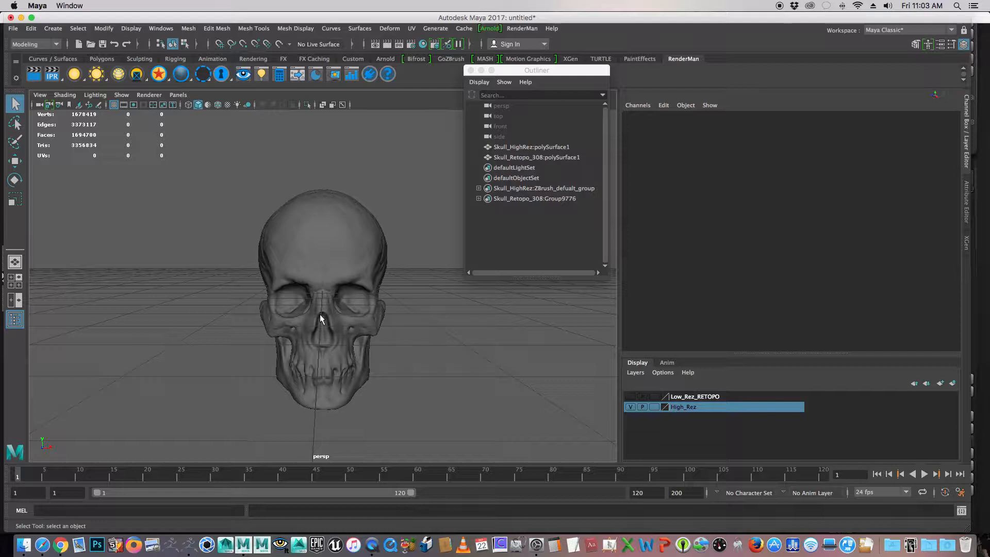
alt+drag(414, 342, 447, 339)
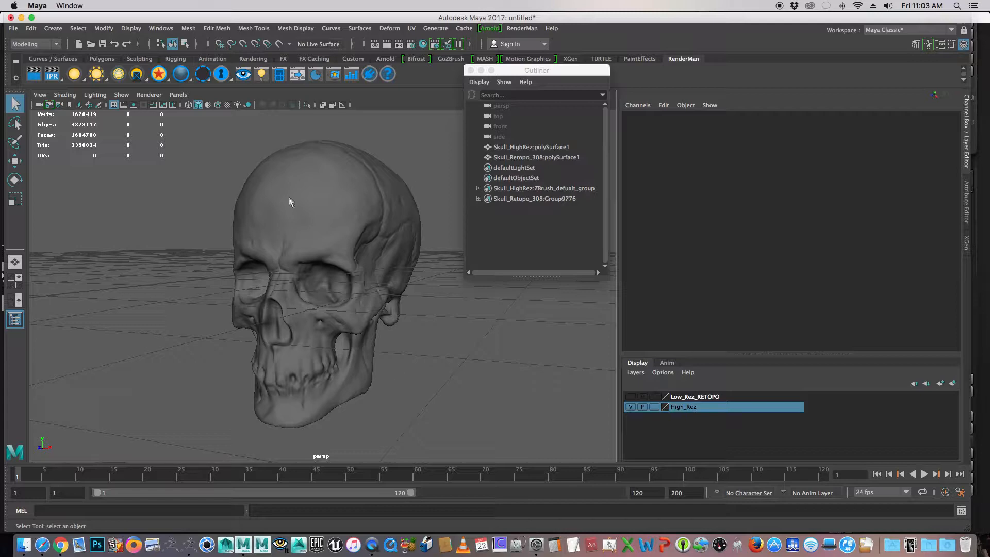
Show the Low_Rez_RETOPO layer, hide the High_Rez layer, and select the low-poly retopologized skull.
click(631, 397)
click(630, 407)
click(376, 344)
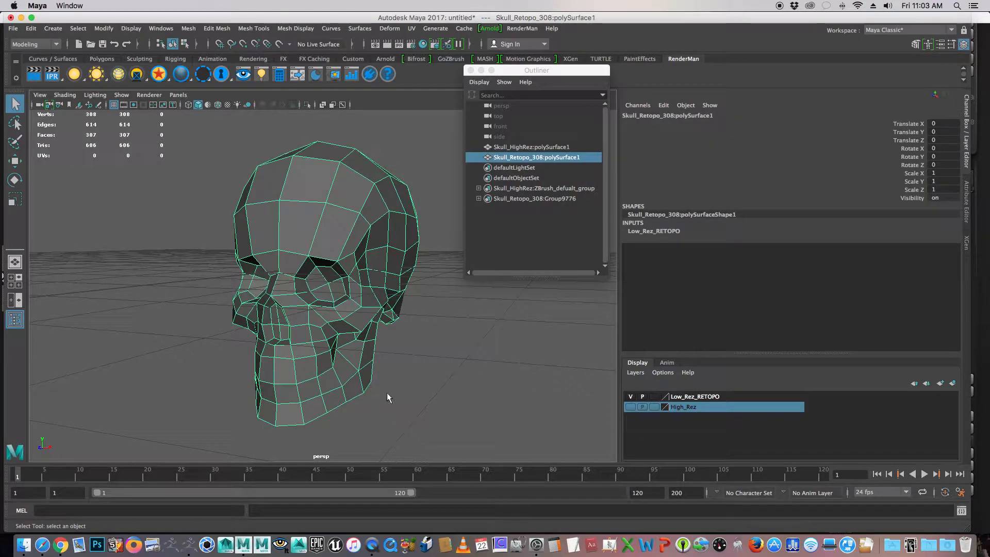
alt+drag(387, 392, 477, 378)
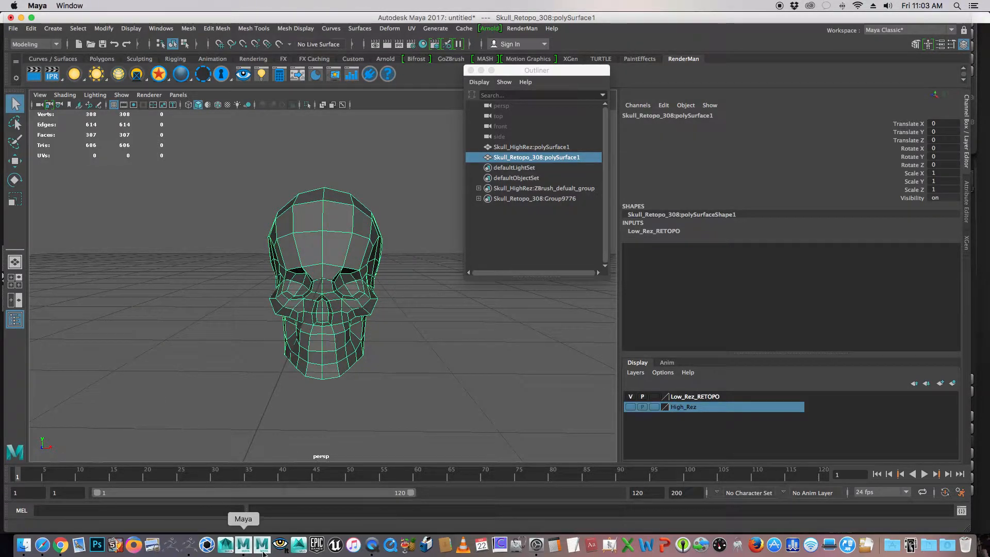
Switch to ZBrush to compare its sculpted skull with the low-poly version, and return to Maya.
click(189, 546)
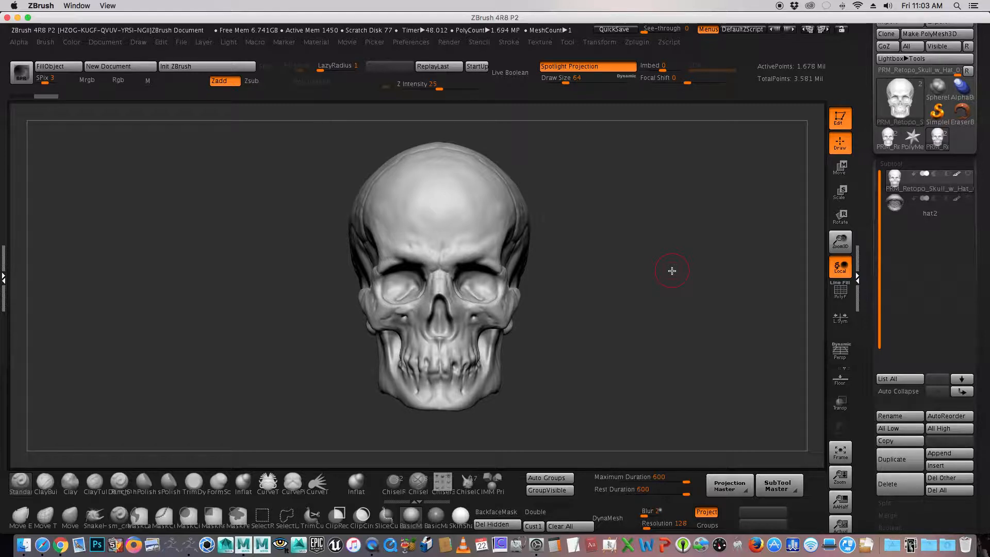
alt+drag(665, 259, 648, 258)
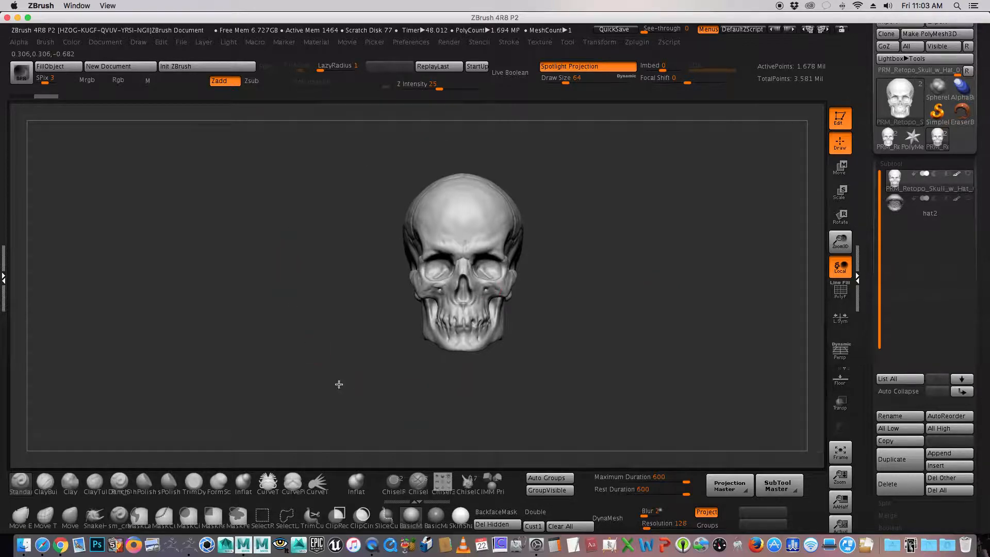
click(245, 547)
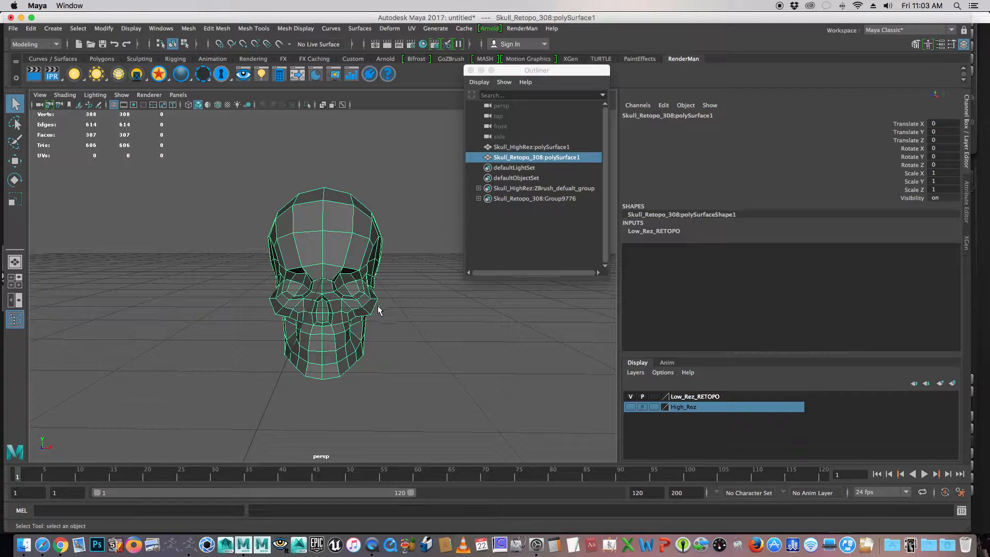
alt+drag(429, 337, 426, 336)
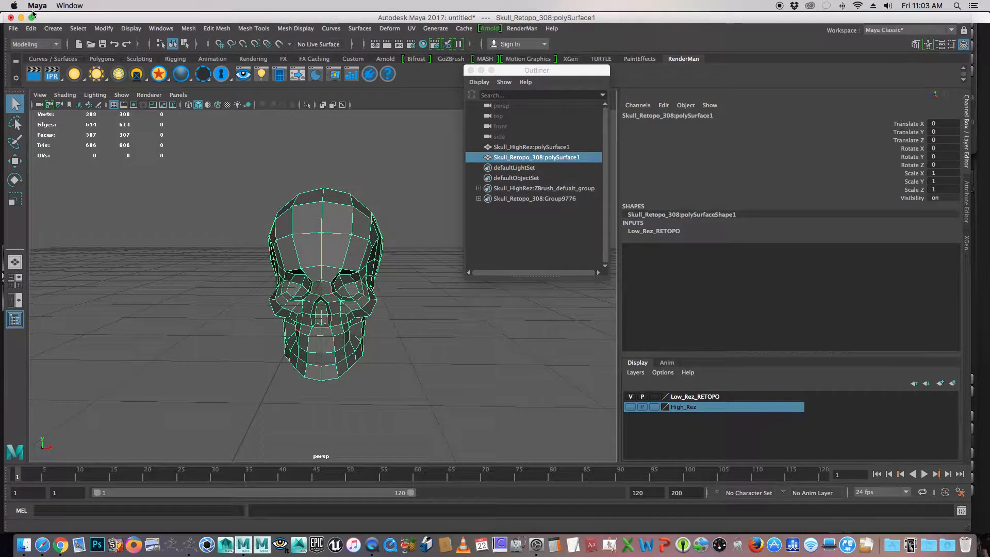
Start exporting the selected low-poly skull in OBJexport format with the file-type-specific options off.
click(11, 29)
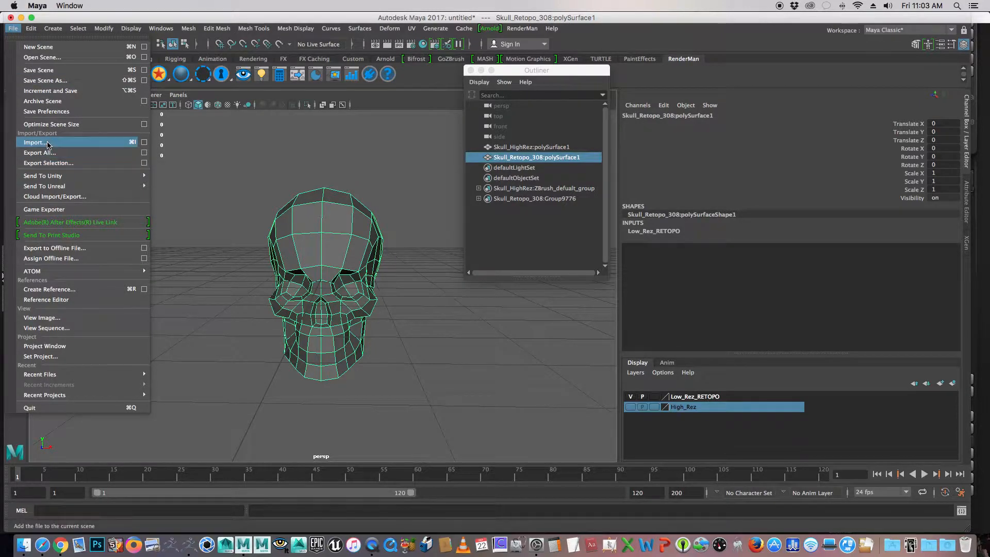
click(144, 164)
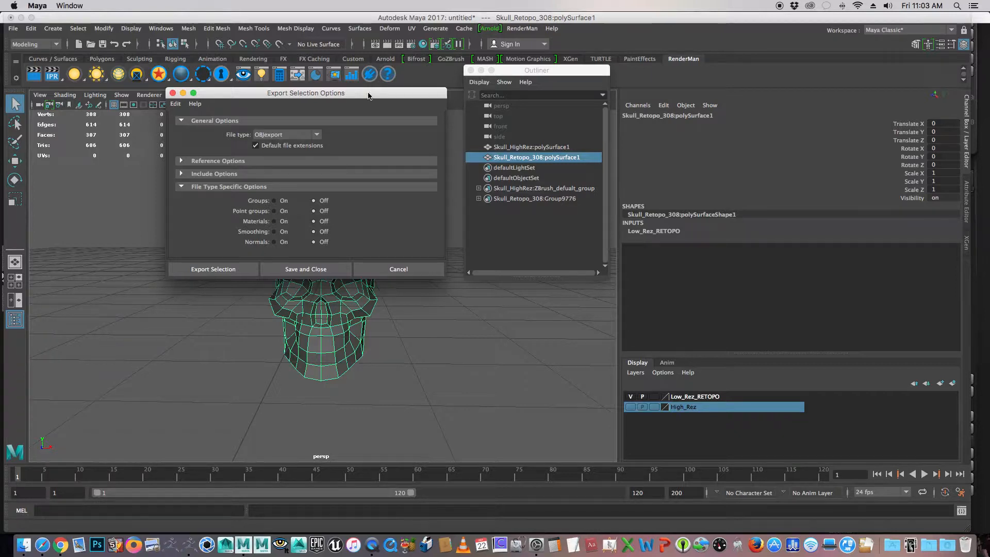
drag(369, 94, 454, 52)
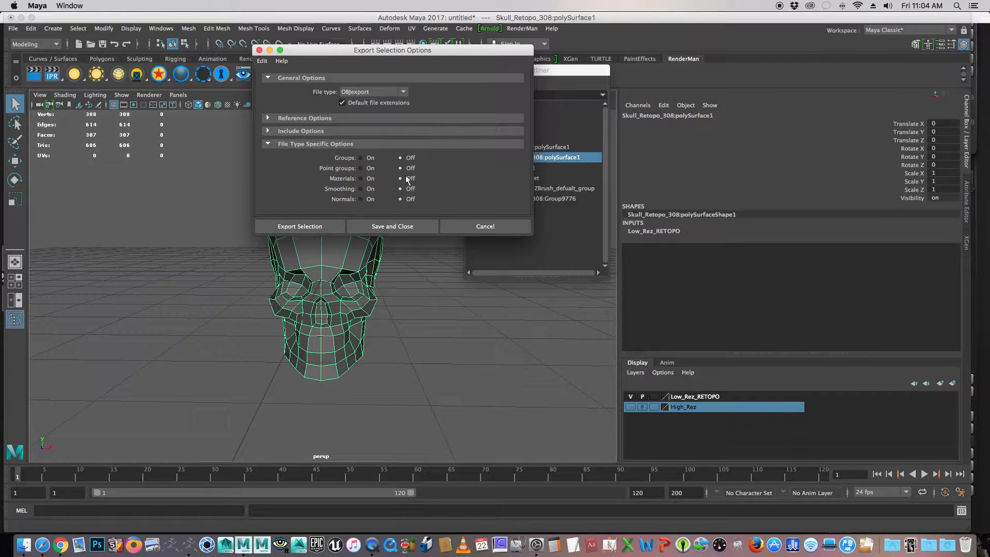
click(285, 225)
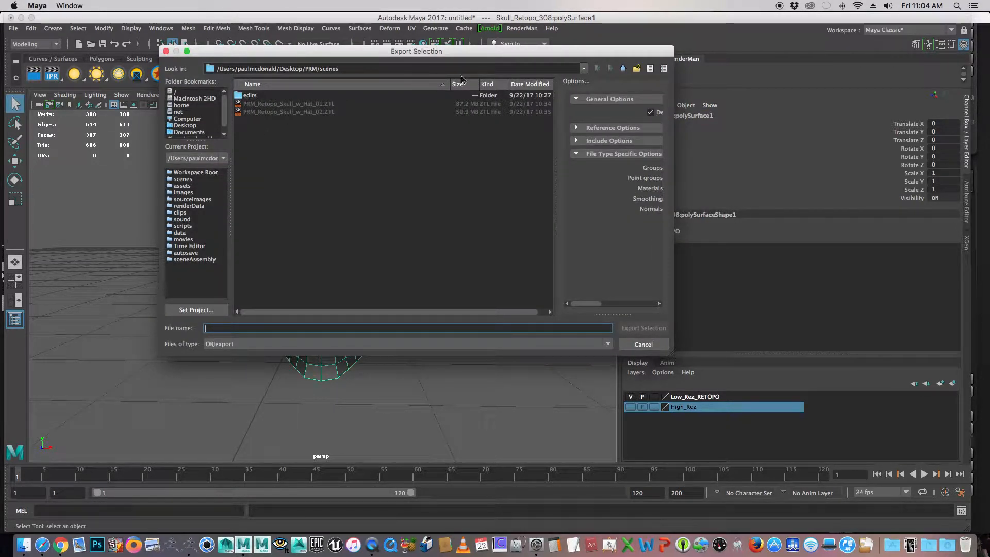
Export the selected skull to the PRM project's data folder under the file name Skull_LowRez.
click(584, 69)
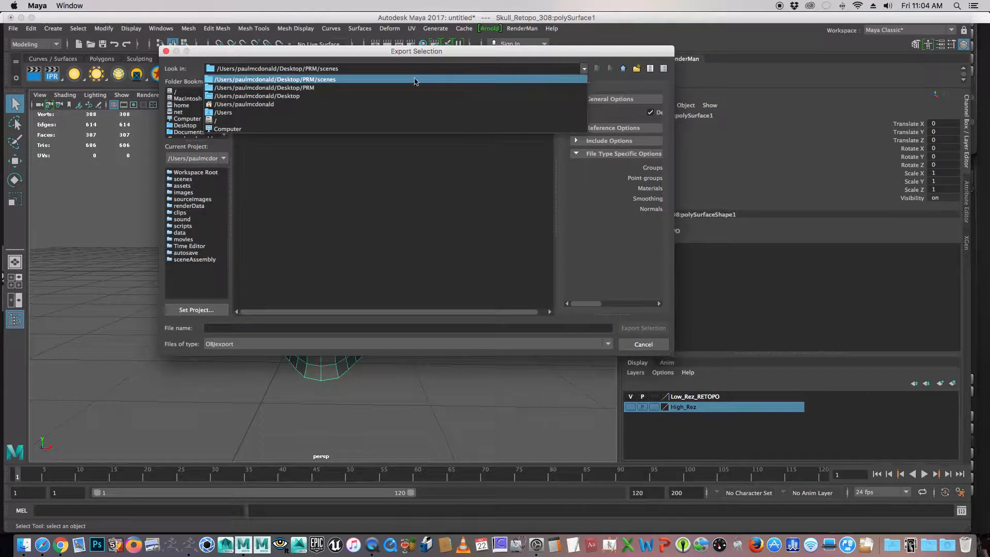
click(309, 88)
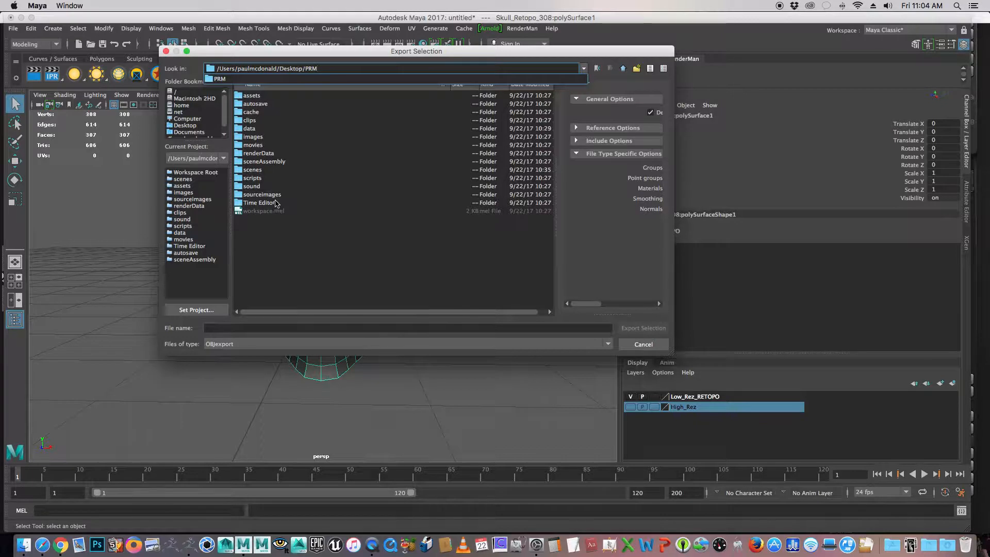
click(251, 132)
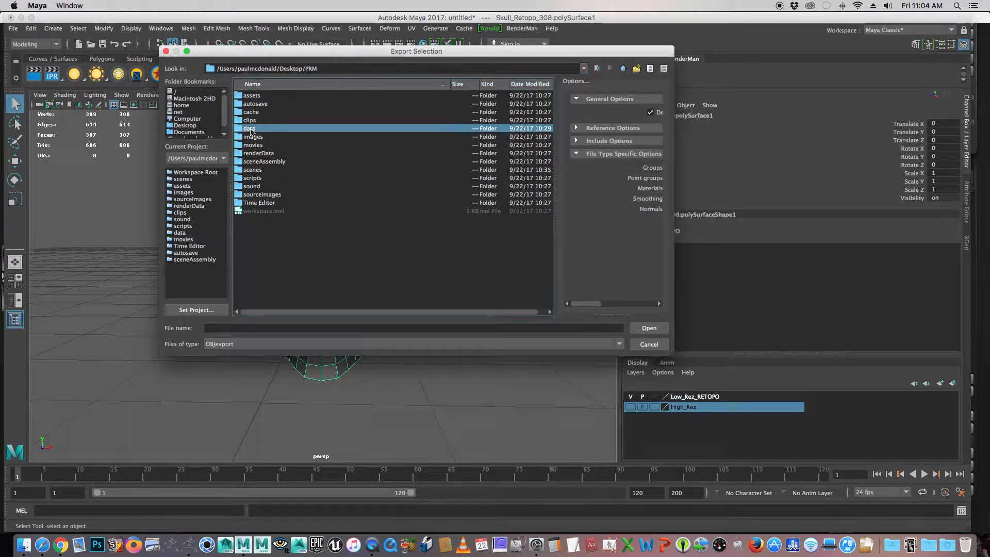
double_click(251, 132)
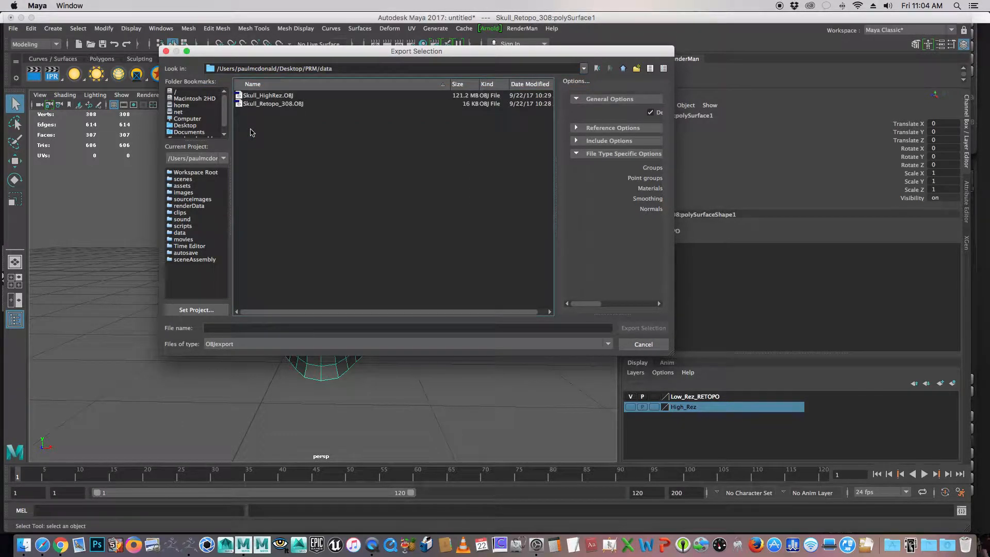
click(233, 328)
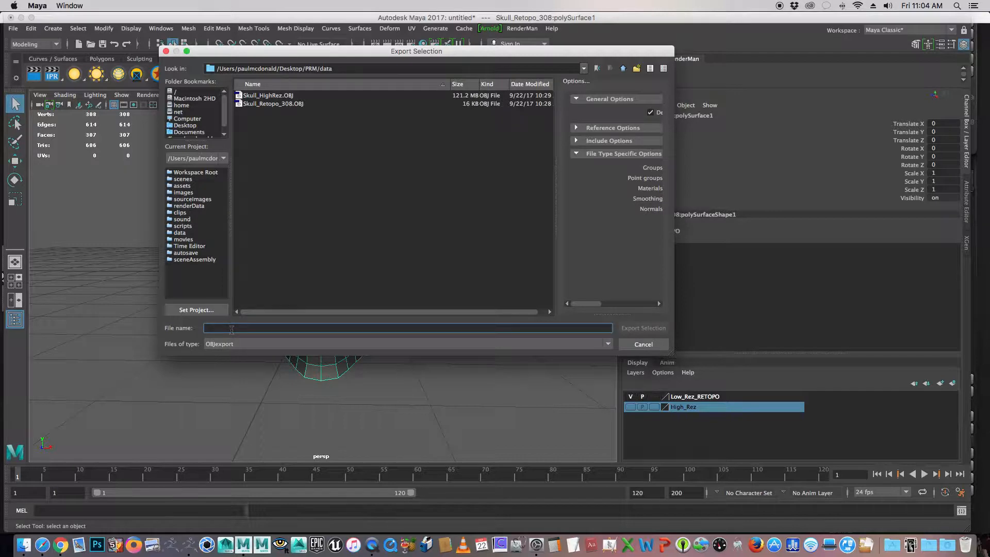
text(Skull)
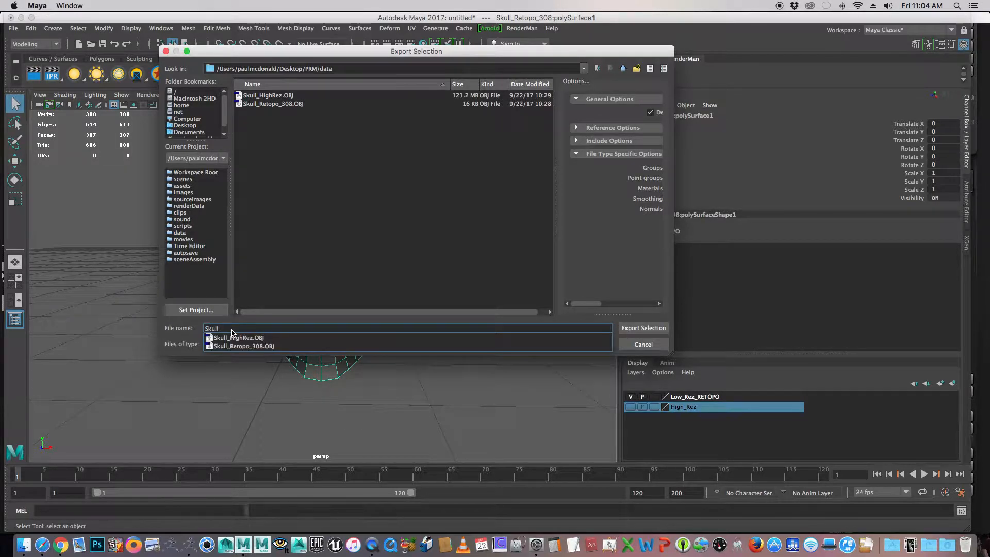
text(_Low)
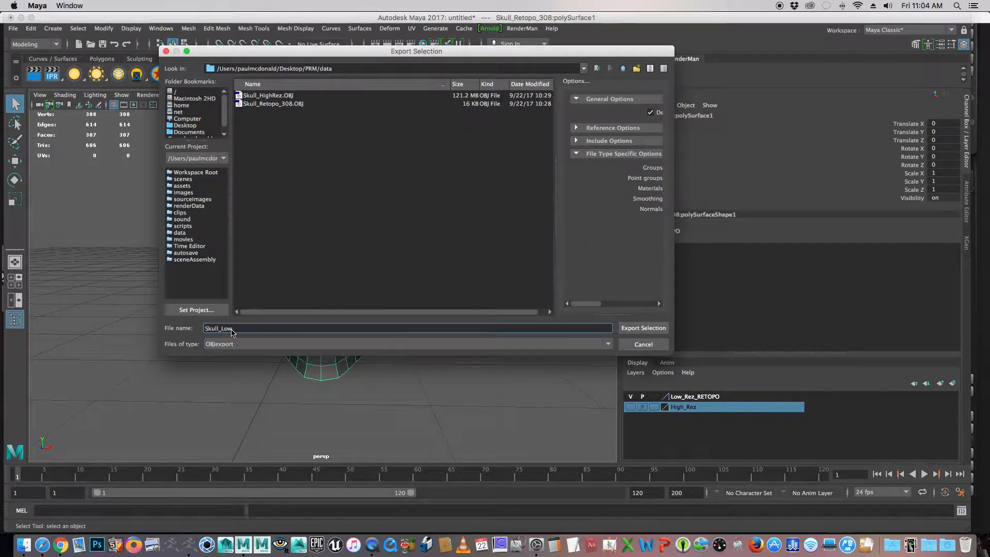
text(Rerz)
click(640, 329)
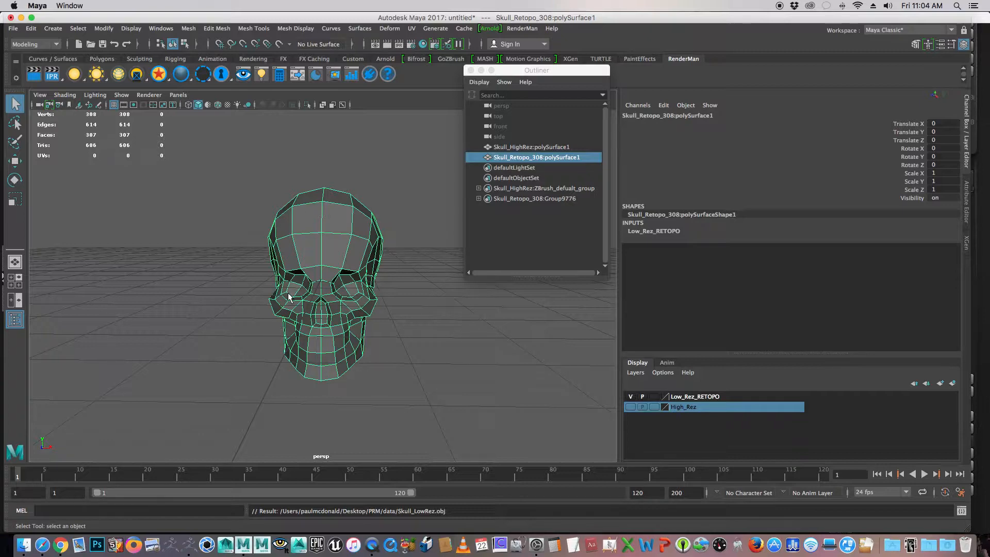
Switch to ZBrush and make the PolyMesh3D star the active tool in place of the skull.
alt+drag(237, 336, 236, 327)
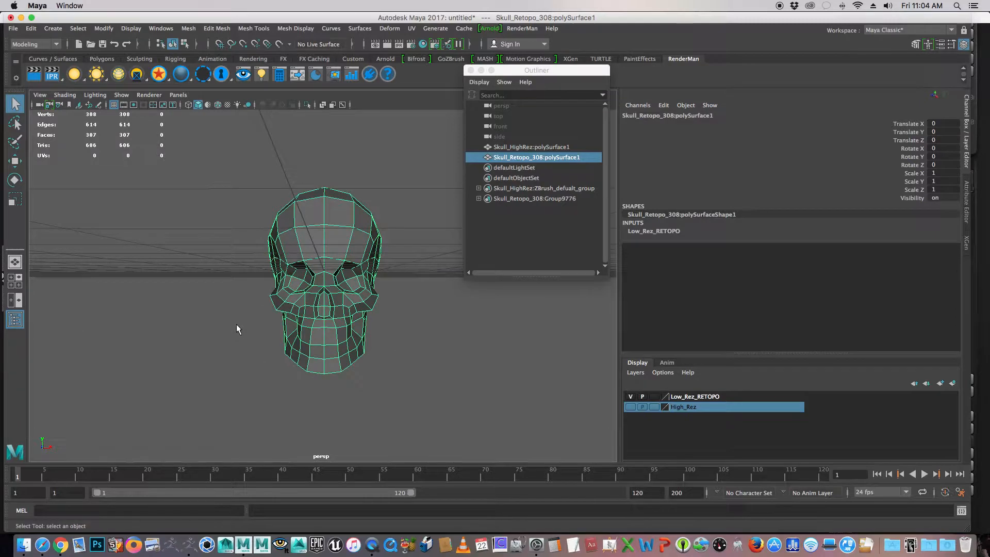
click(187, 547)
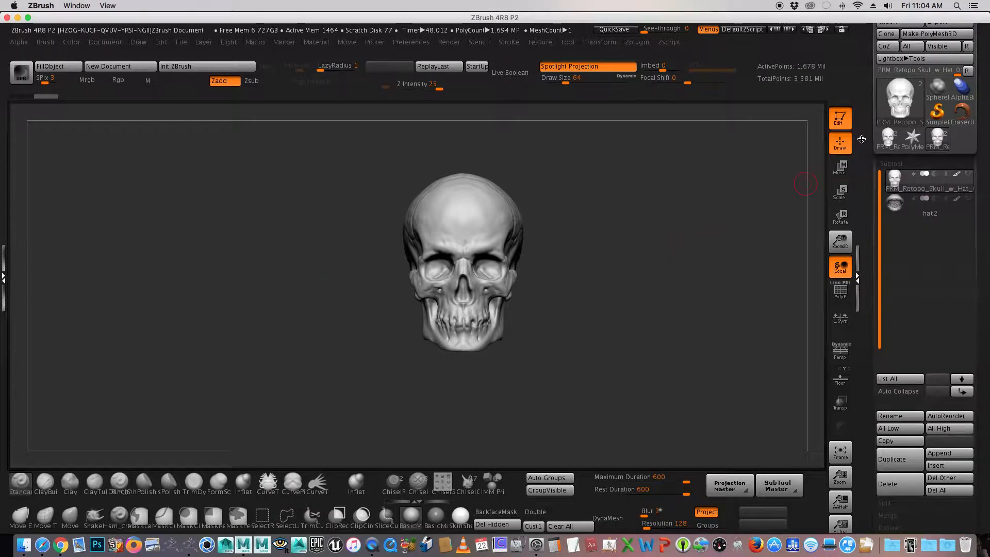
scroll(861, 139, up, 3)
click(923, 252)
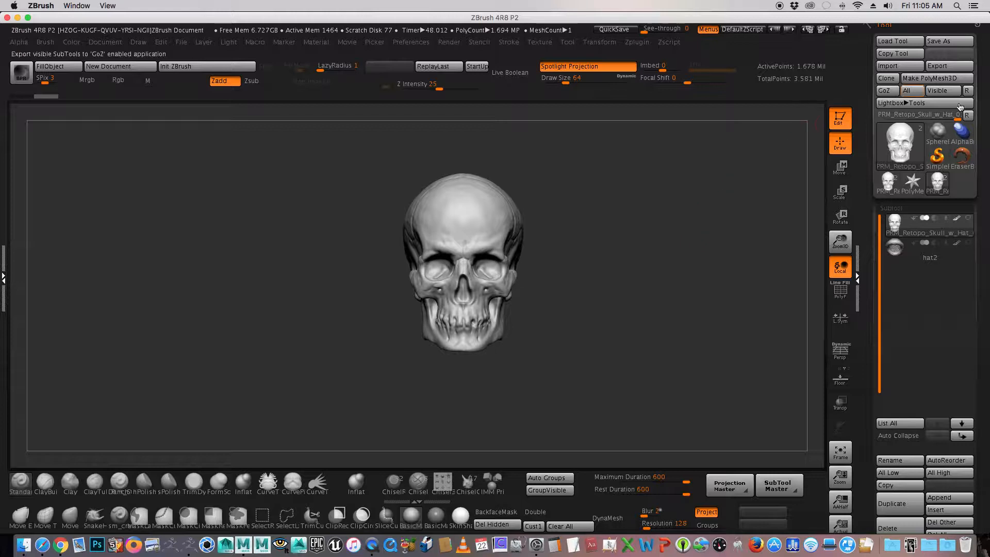
drag(871, 111, 872, 173)
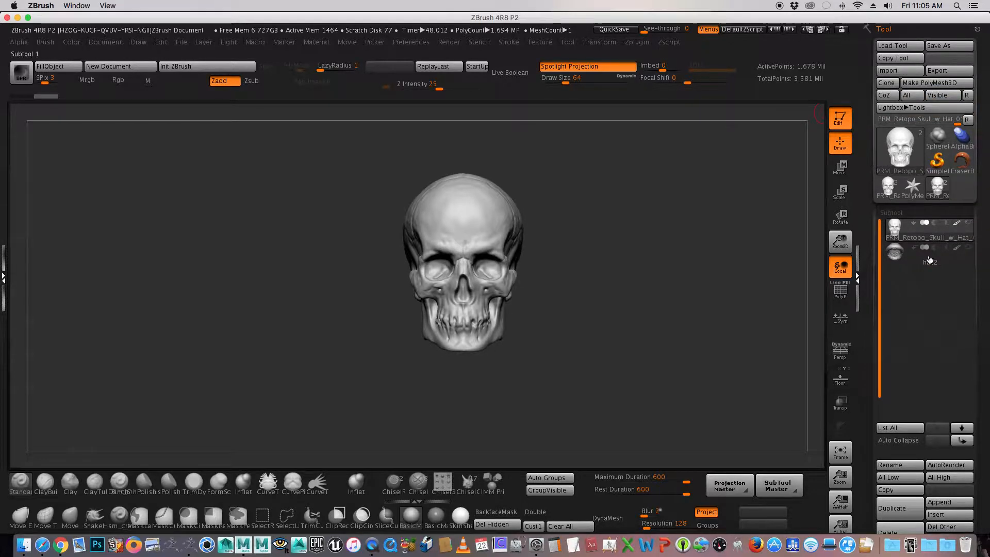
mouse_move(964, 250)
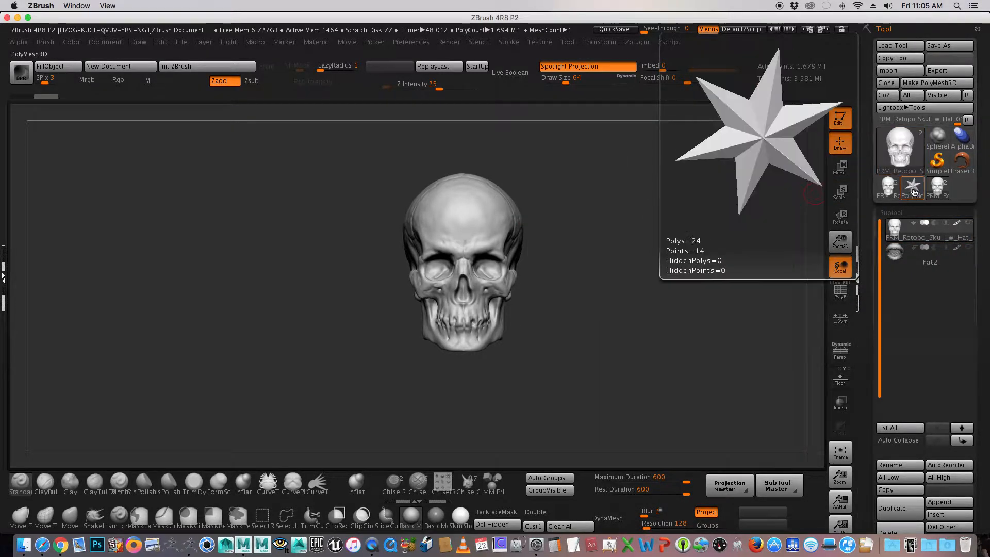
click(908, 156)
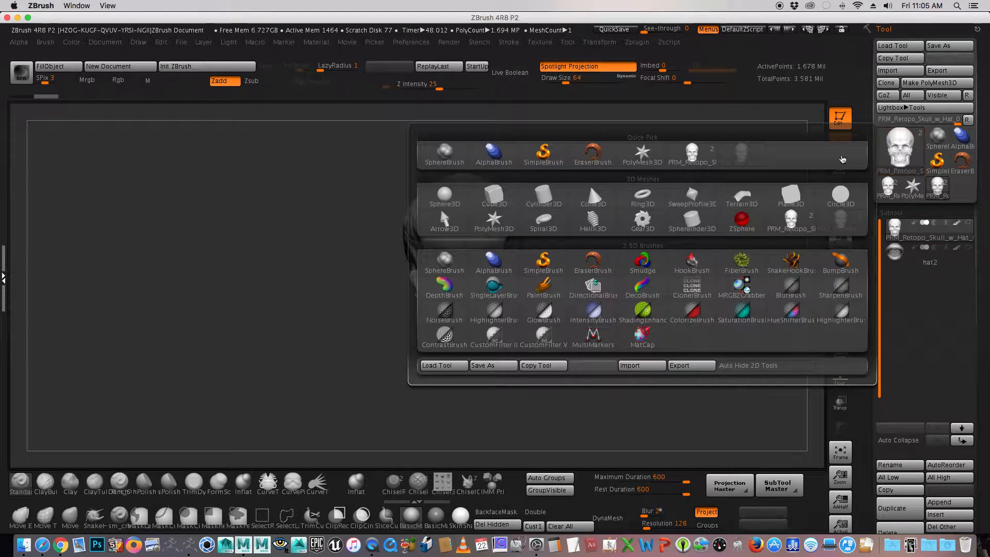
click(494, 220)
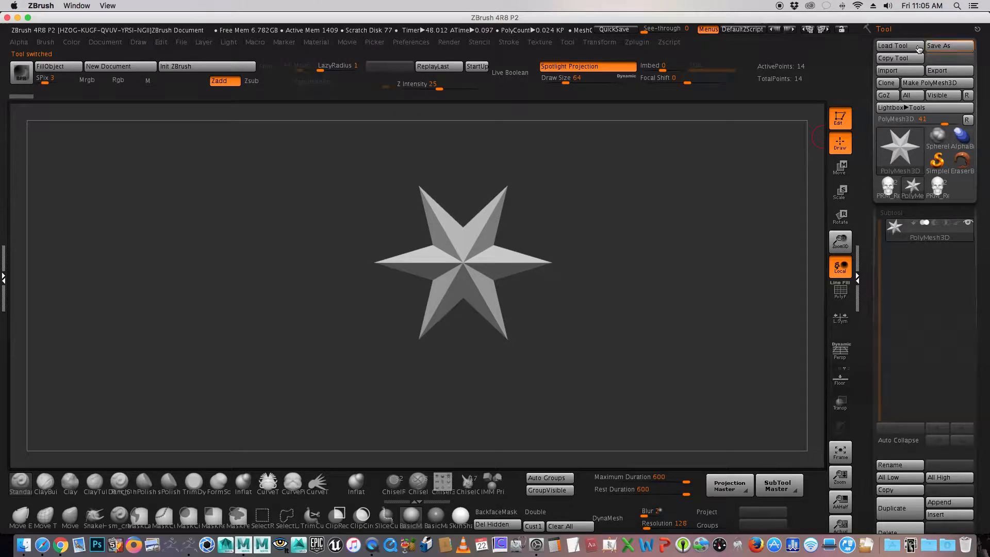
Import Skull_LowRez.obj from the PRM project's data folder and briefly check its topology with PolyFrame.
click(897, 72)
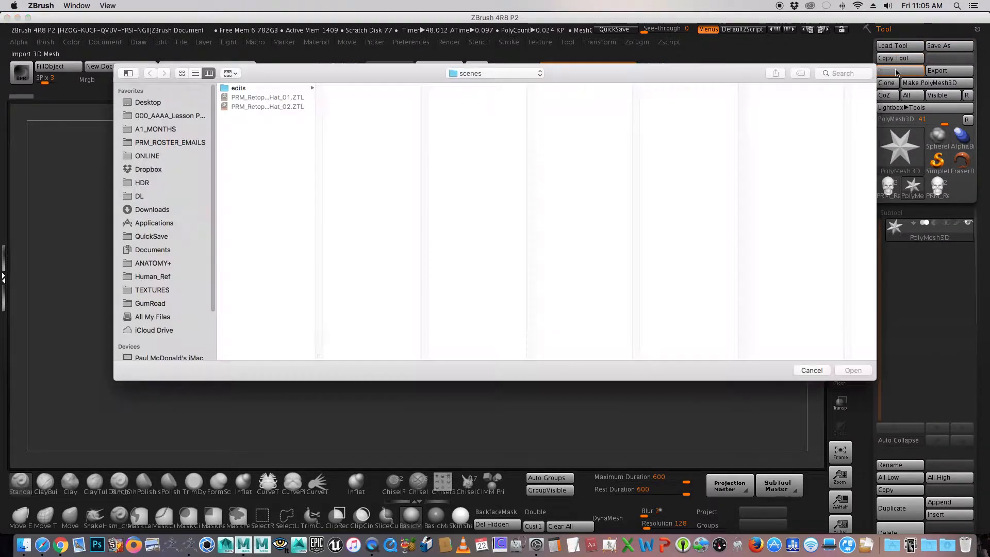
click(469, 72)
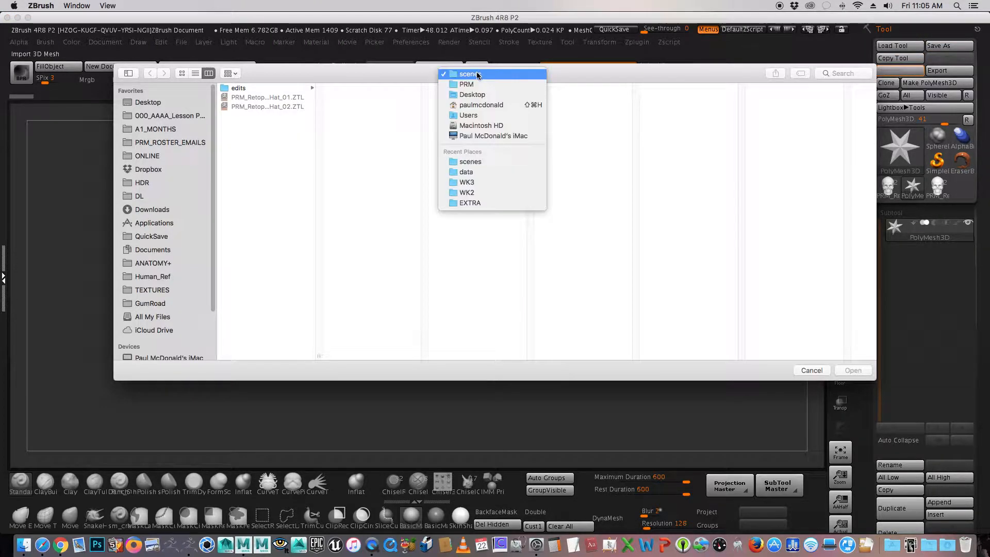
click(467, 84)
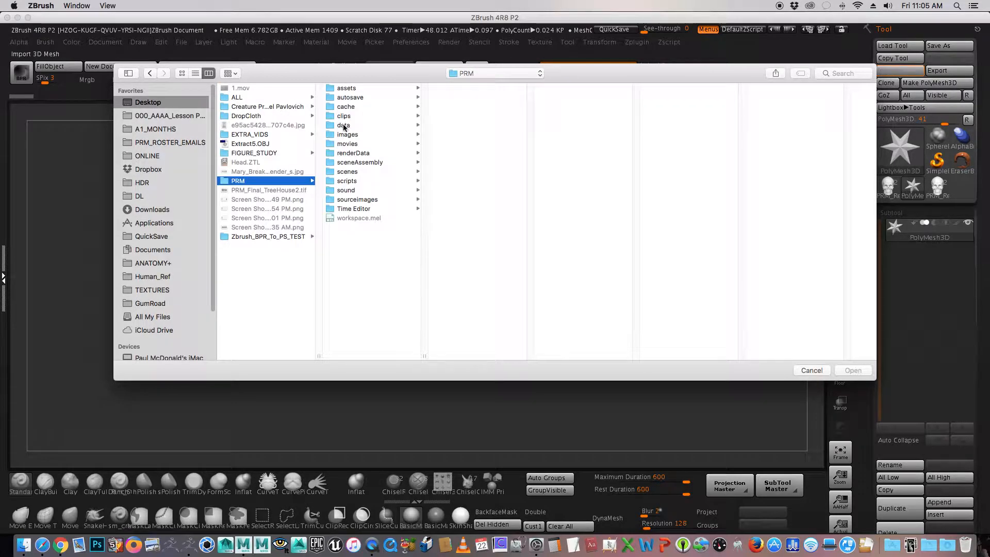
click(343, 125)
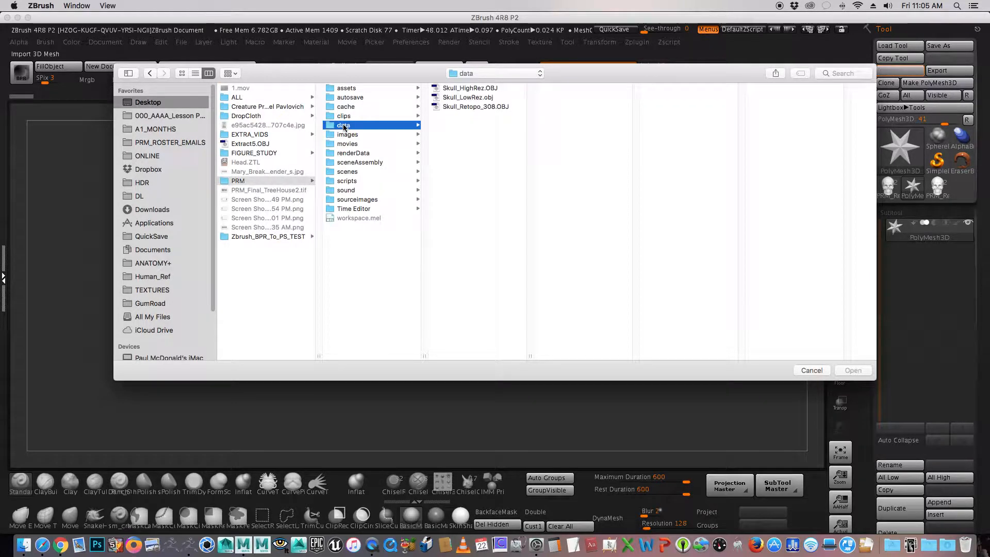
click(468, 98)
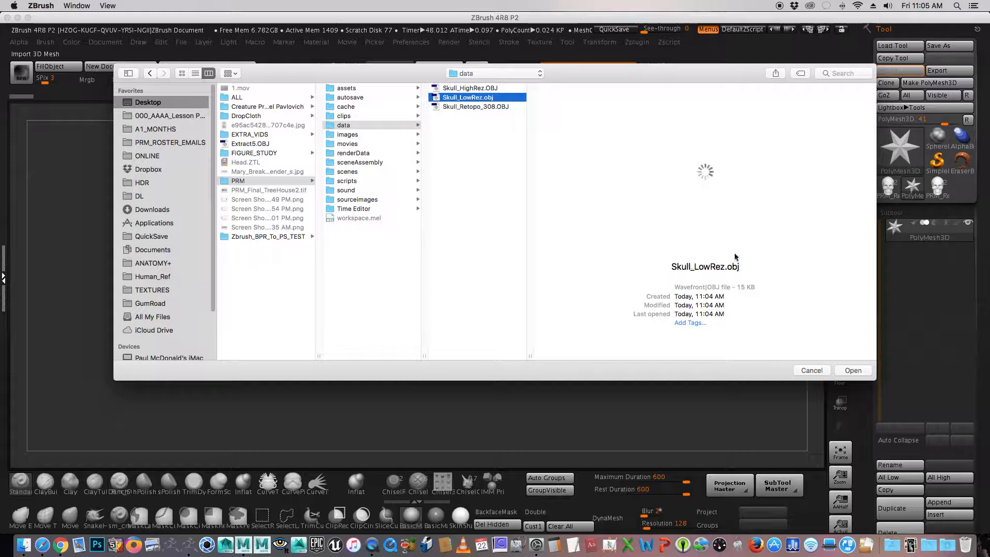
click(854, 370)
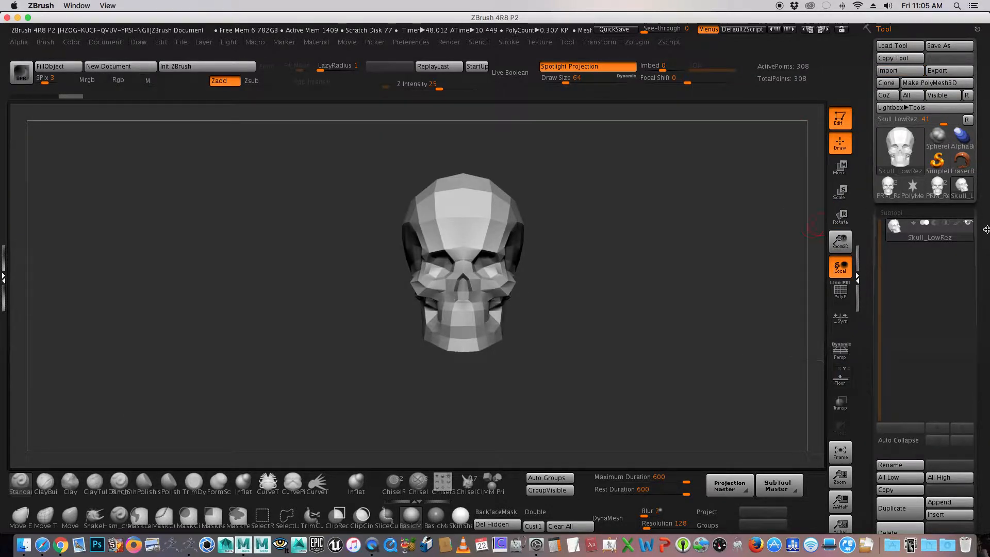
click(840, 291)
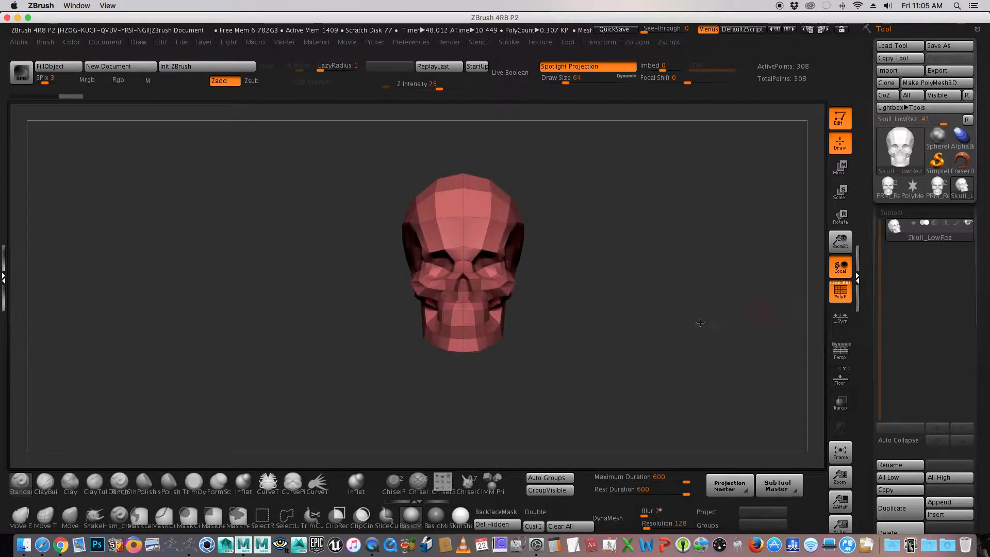
key(shift+f)
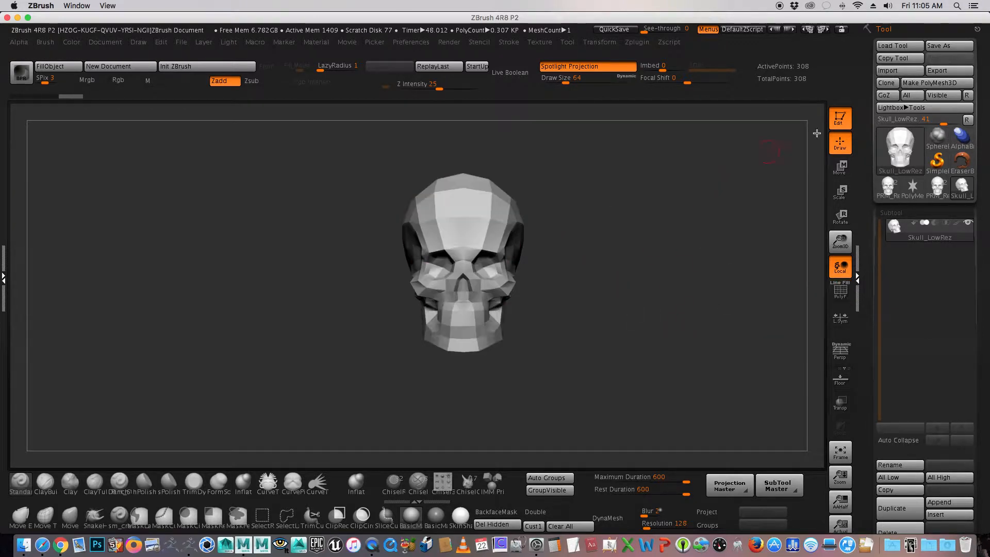
Make the high-resolution skull-with-hat tool active and insert Skull_LowRez as a subtool directly below the sculpted skull.
click(938, 187)
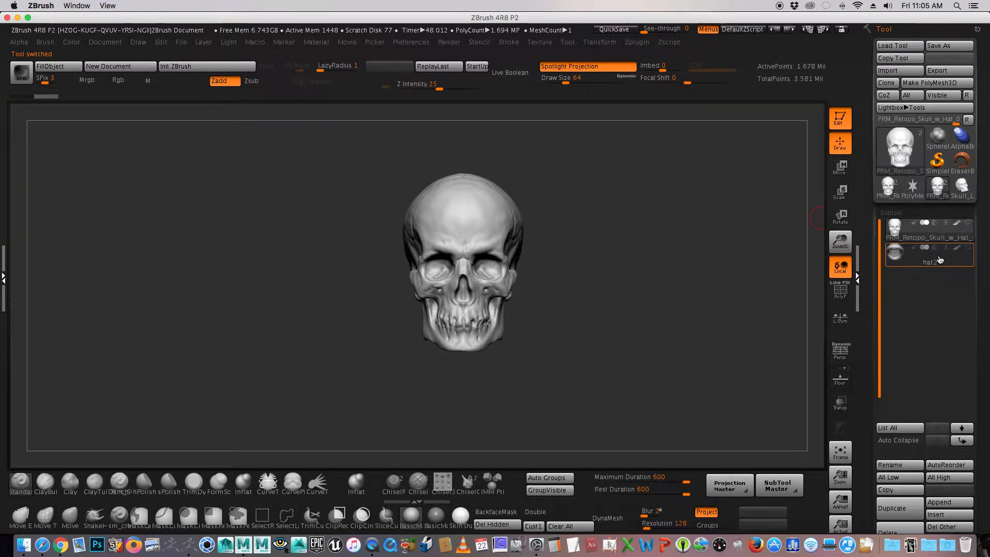
mouse_move(962, 189)
scroll(868, 258, down, 3)
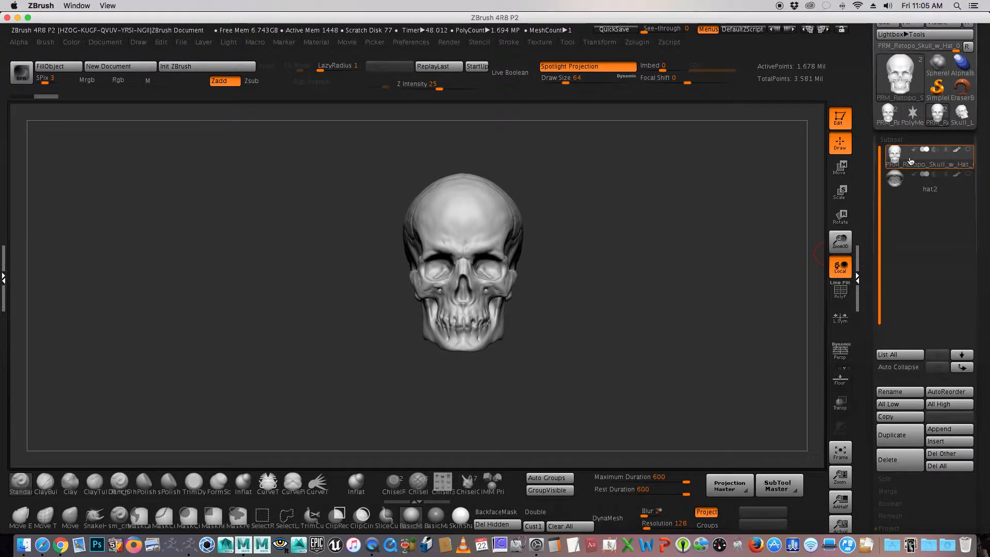
mouse_move(898, 159)
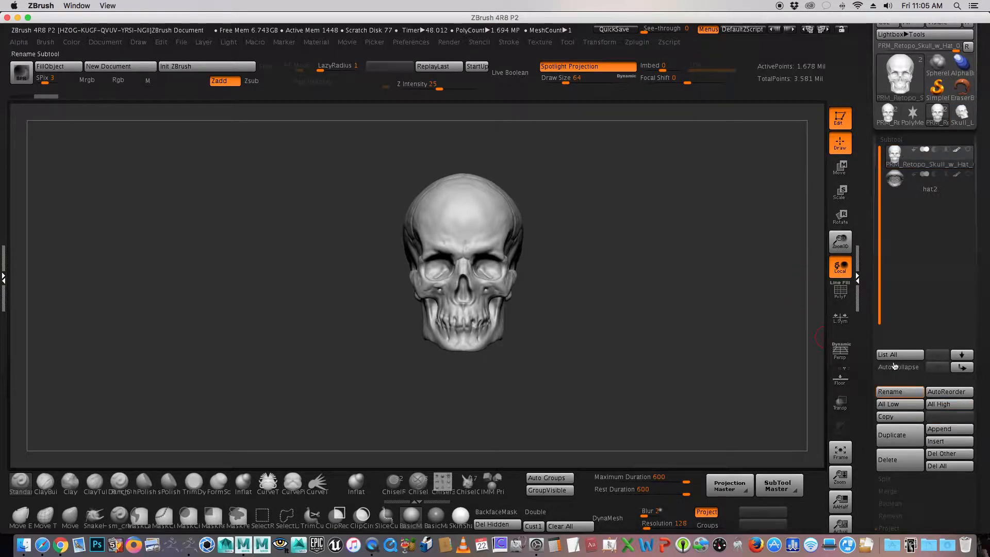
drag(868, 342, 869, 302)
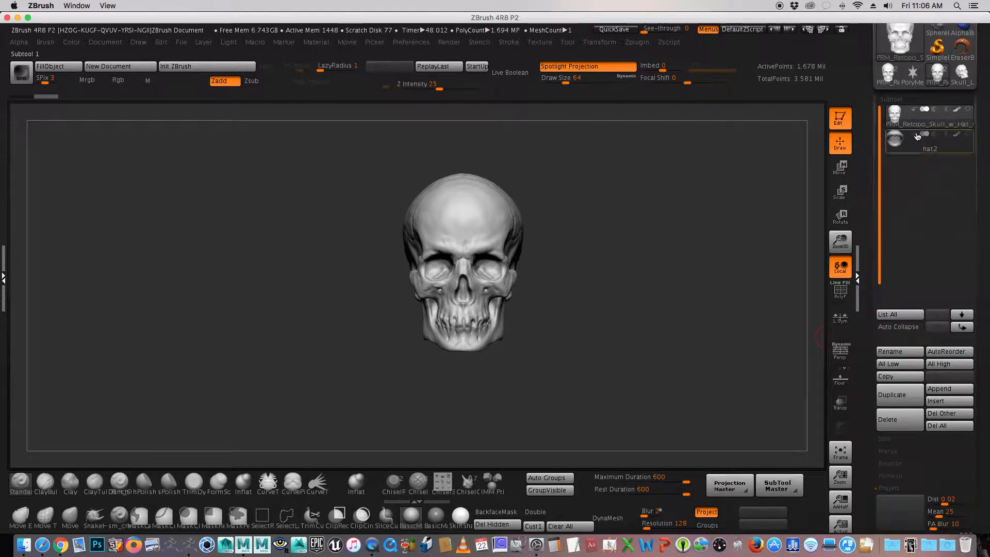
click(949, 402)
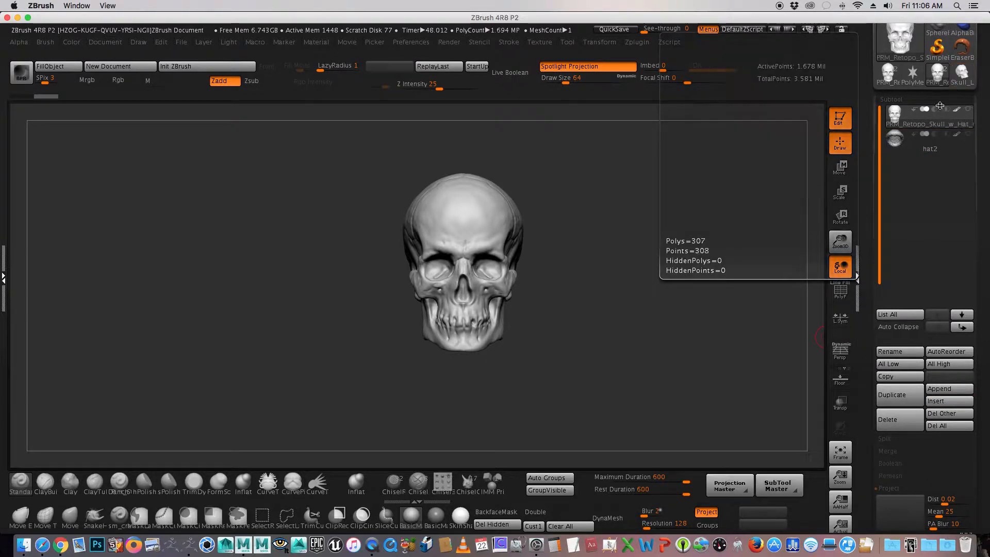
mouse_move(929, 123)
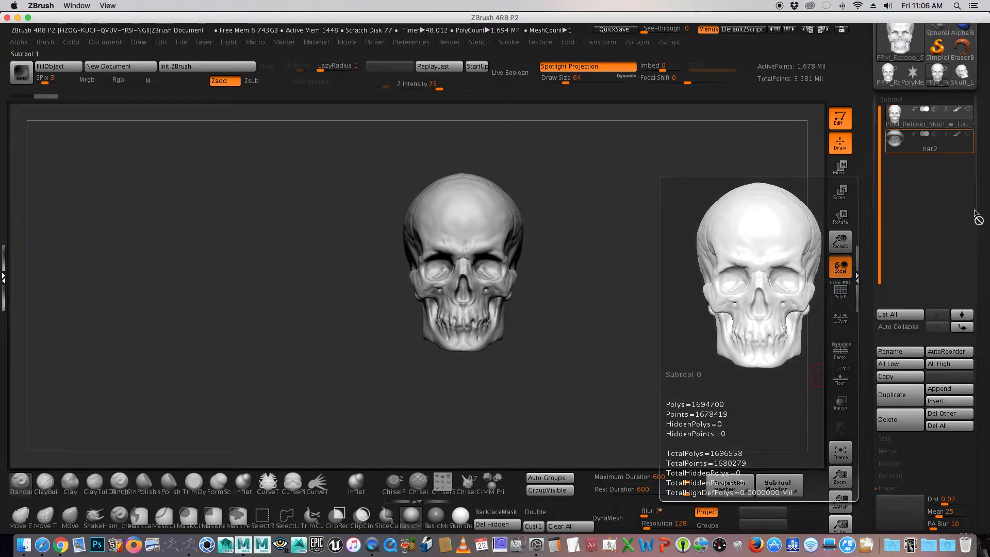
click(951, 401)
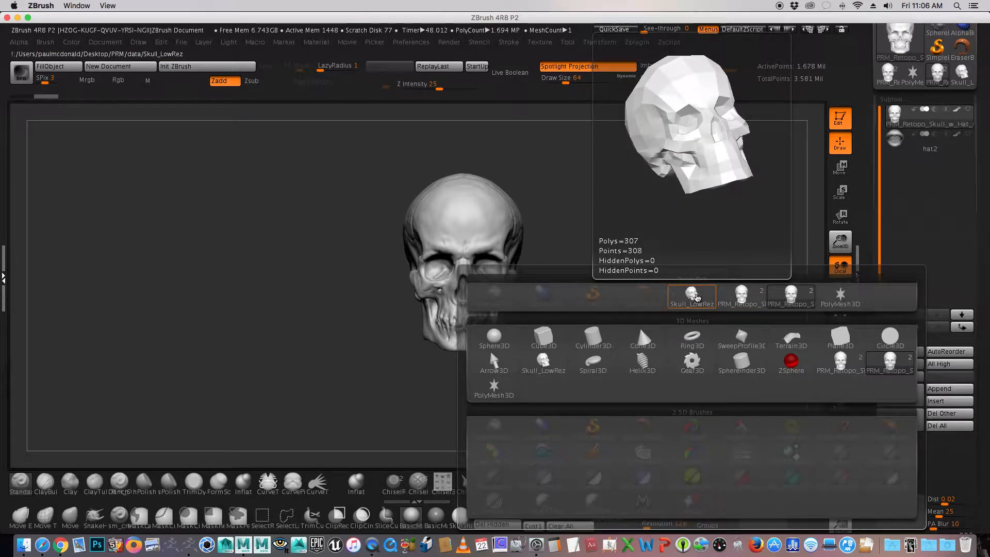
click(700, 296)
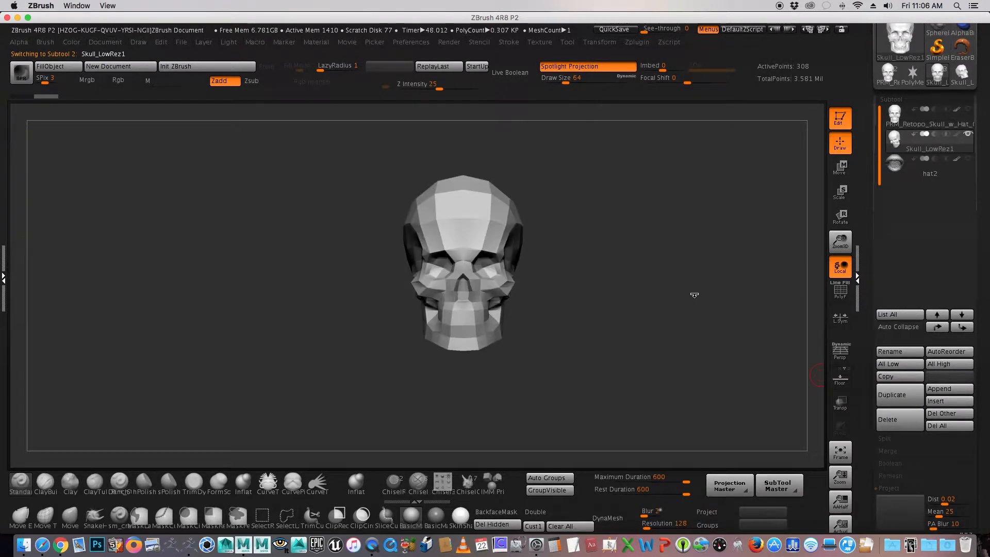
Show the sculpted skull subtool together with the low-resolution one and make the sculpted skull the active subtool.
mouse_move(944, 143)
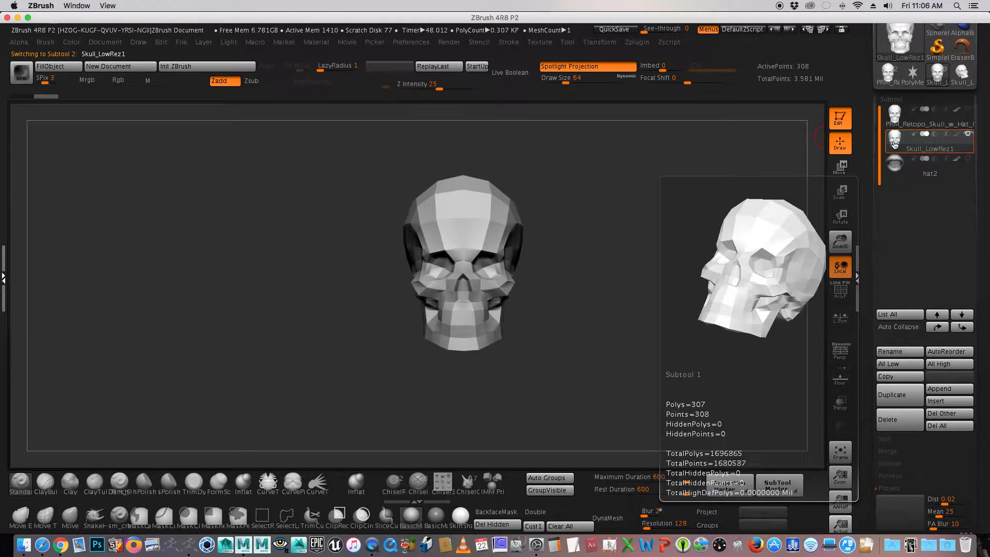
mouse_move(969, 114)
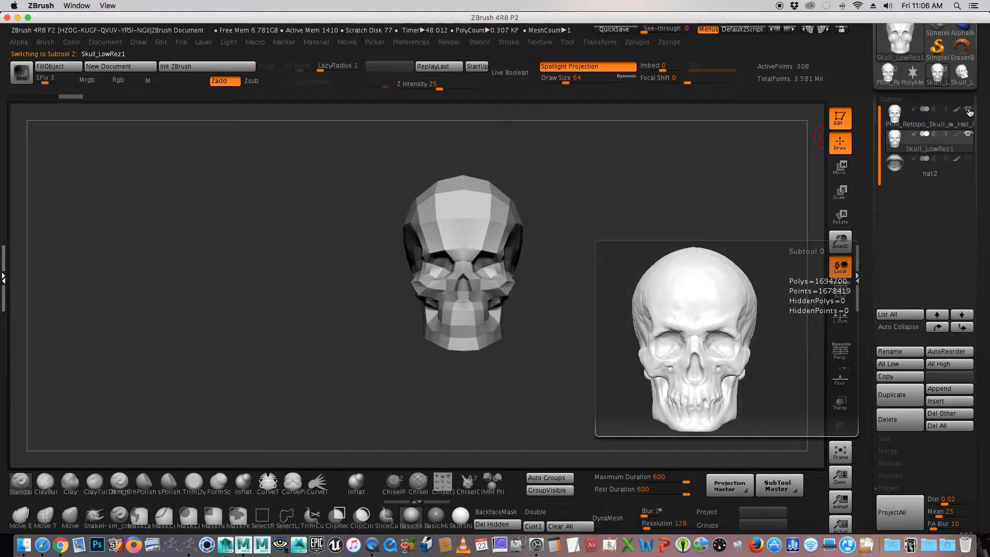
click(969, 111)
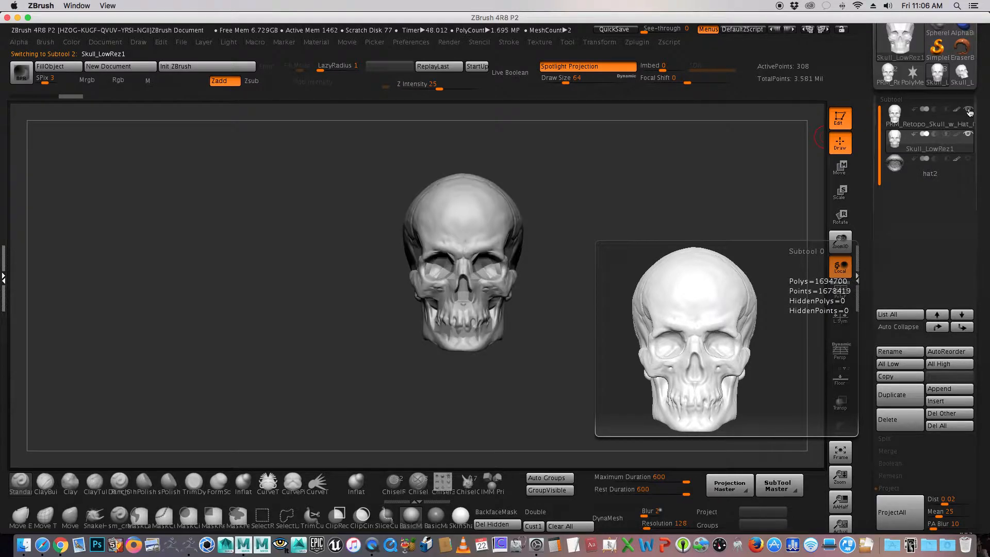
mouse_move(651, 216)
mouse_down()
mouse_move(630, 216)
mouse_move(654, 214)
mouse_up()
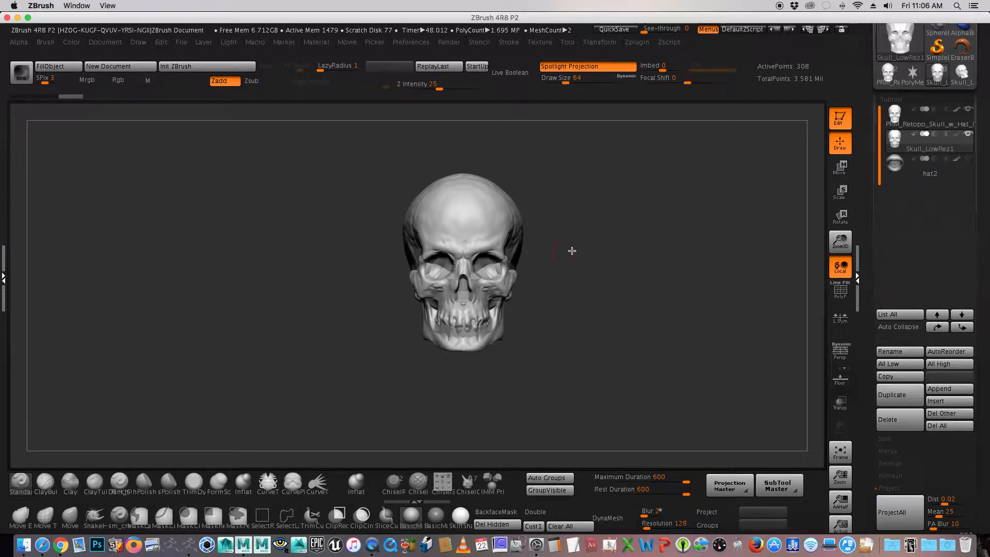
mouse_move(914, 141)
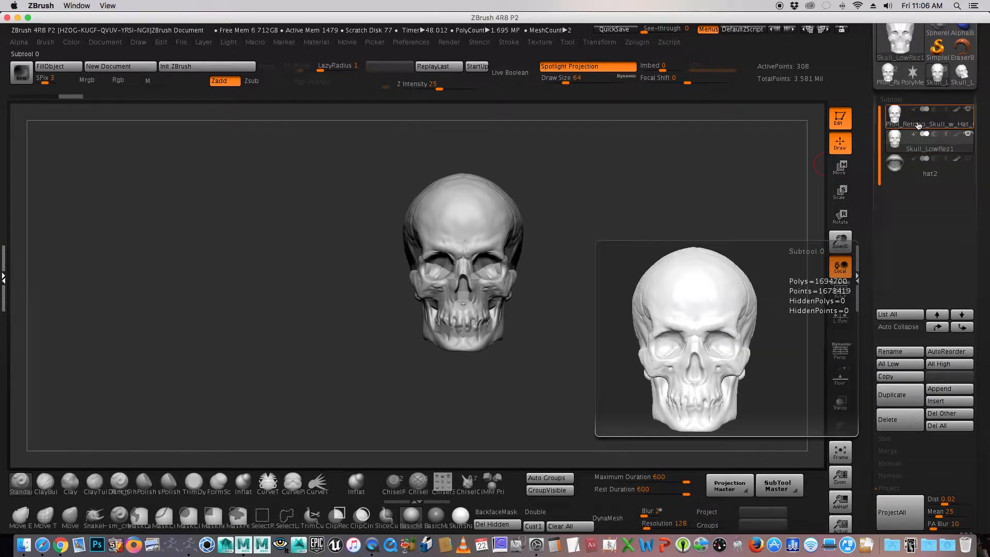
click(916, 127)
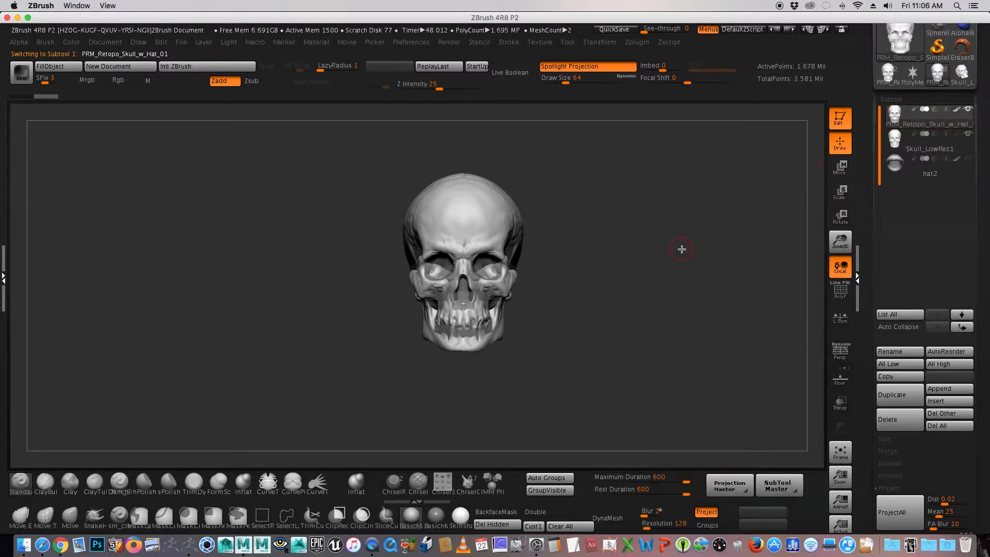
Switch to Maya to review the low-poly skull's wireframe, and return to ZBrush.
click(243, 545)
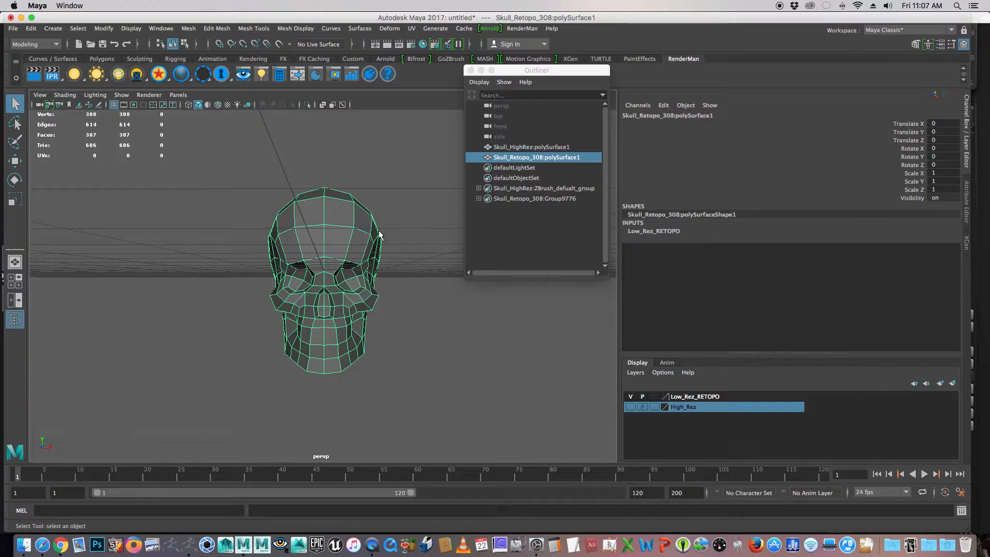
alt+drag(435, 323, 435, 330)
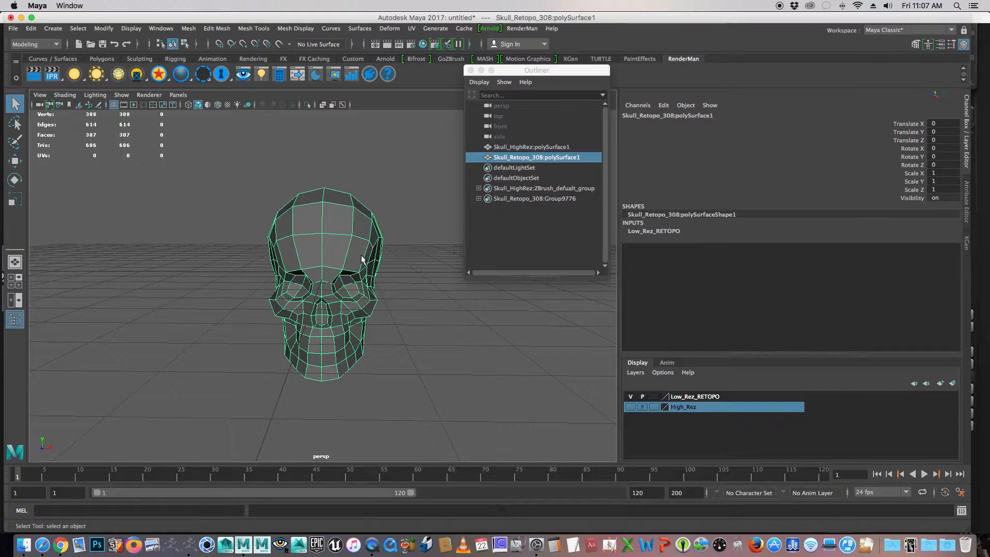
click(188, 550)
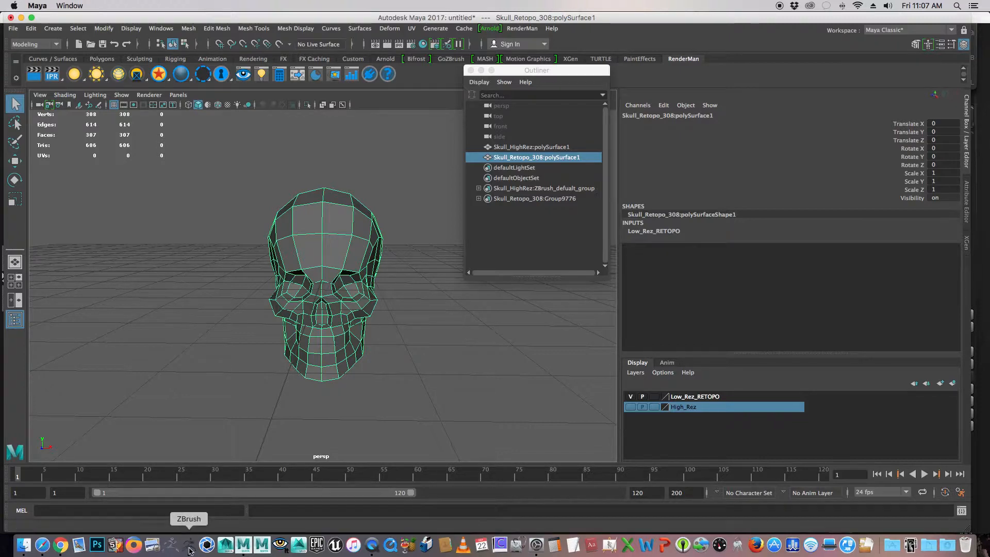
Make the Skull_LowRez1 subtool active and turn on PolyFrame to compare it with the overlapping sculpted skull.
click(913, 117)
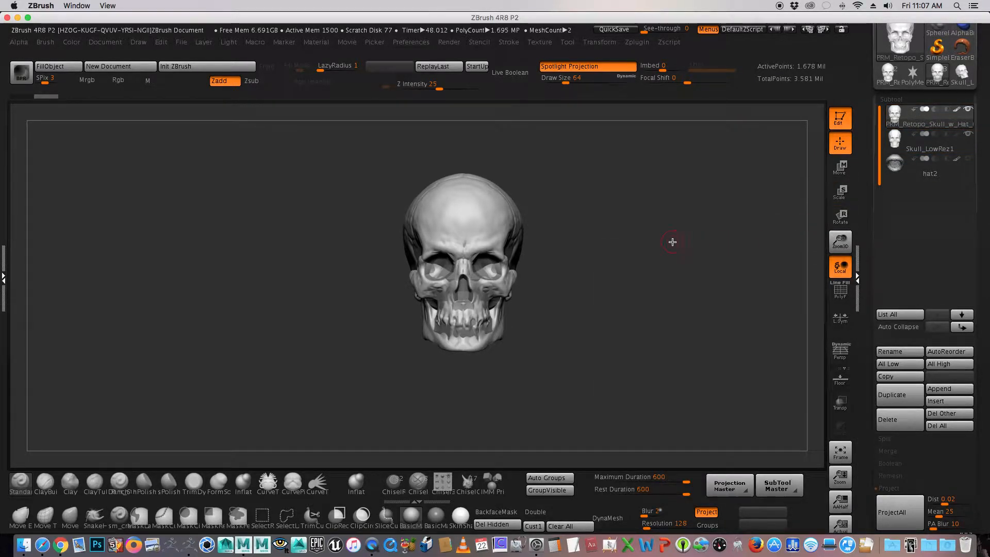
click(924, 144)
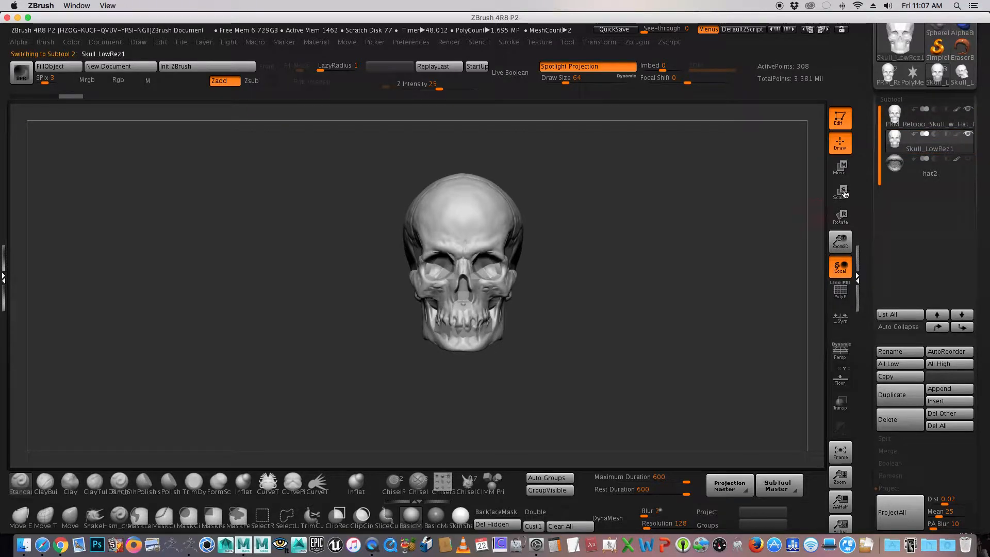
mouse_move(933, 150)
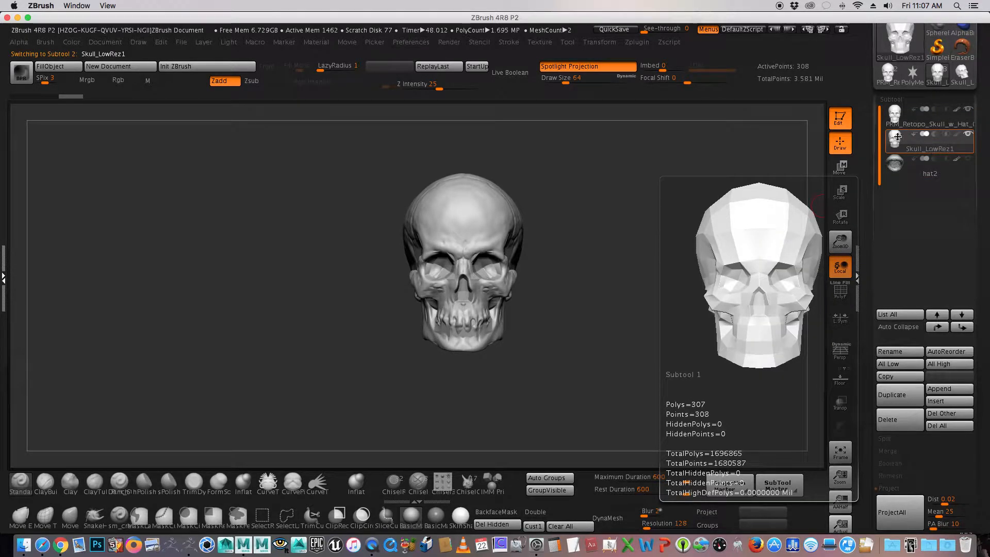
click(841, 299)
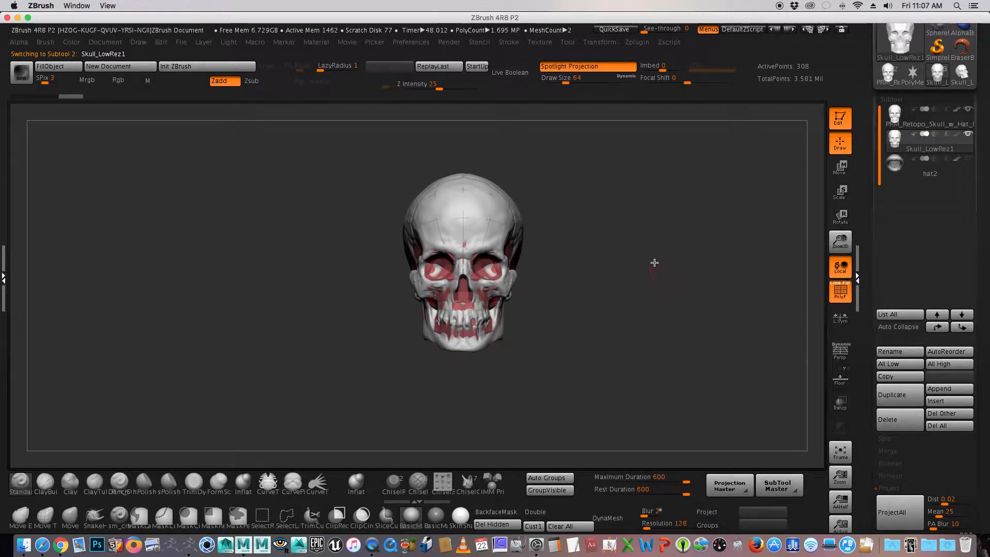
alt+drag(650, 263, 664, 284)
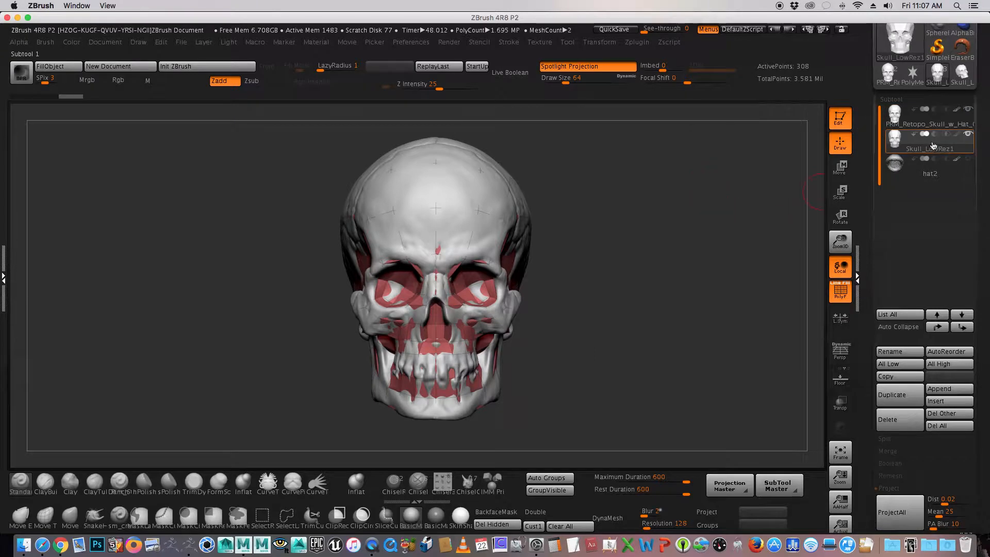
Preview the sculpted skull without its polypaint, restore it, and toggle the hat2 subtool's visibility on and off.
click(958, 110)
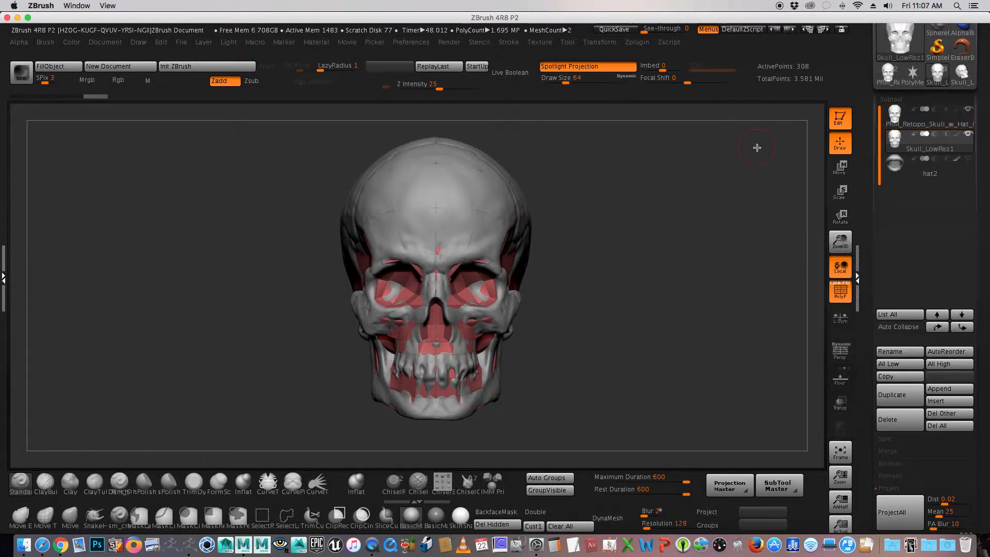
click(958, 110)
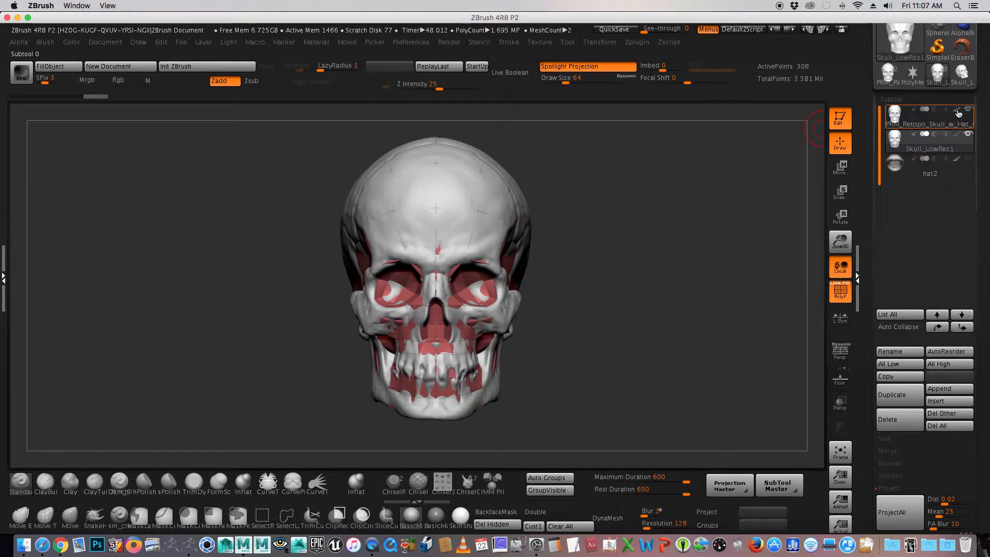
mouse_move(955, 170)
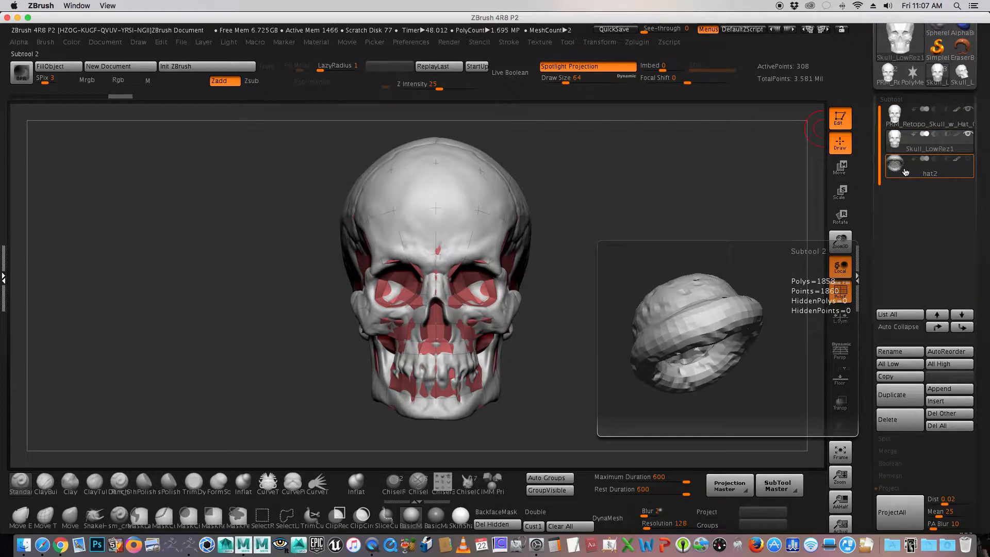
click(970, 162)
click(970, 162)
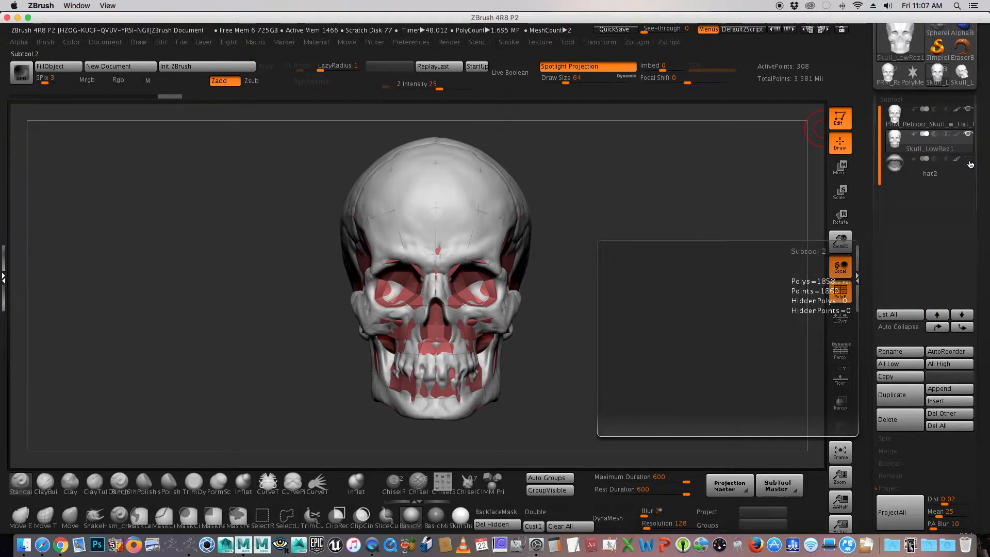
click(970, 162)
click(970, 162)
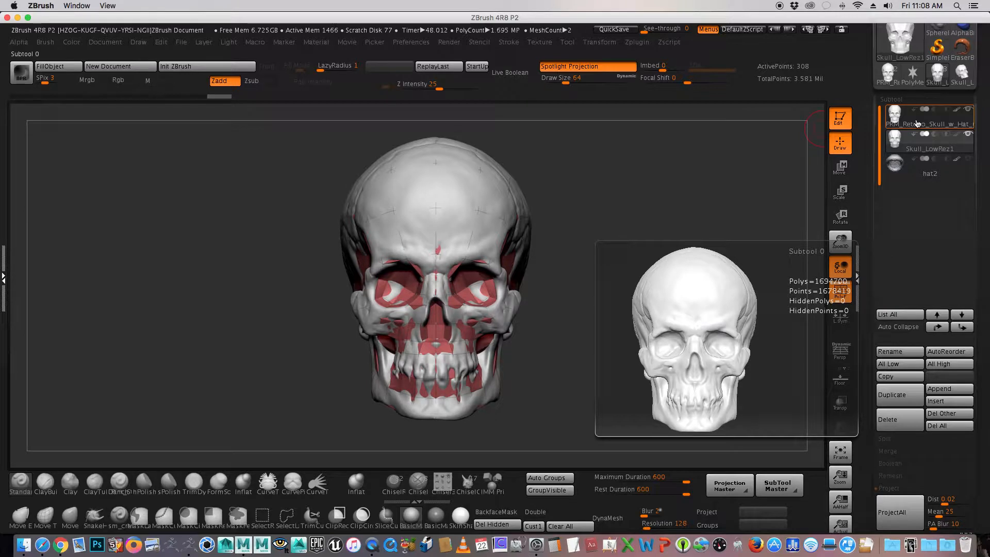
Set the projection distance to 0.51262, project the sculpted skull onto Skull_LowRez1, and check the low-resolution mesh in isolation.
drag(869, 326, 865, 228)
click(904, 198)
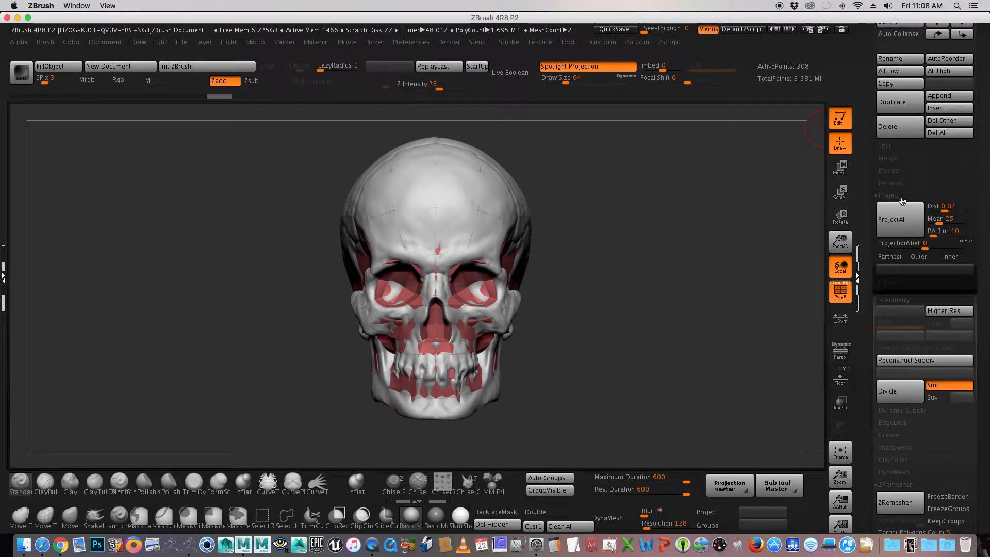
drag(865, 352, 865, 323)
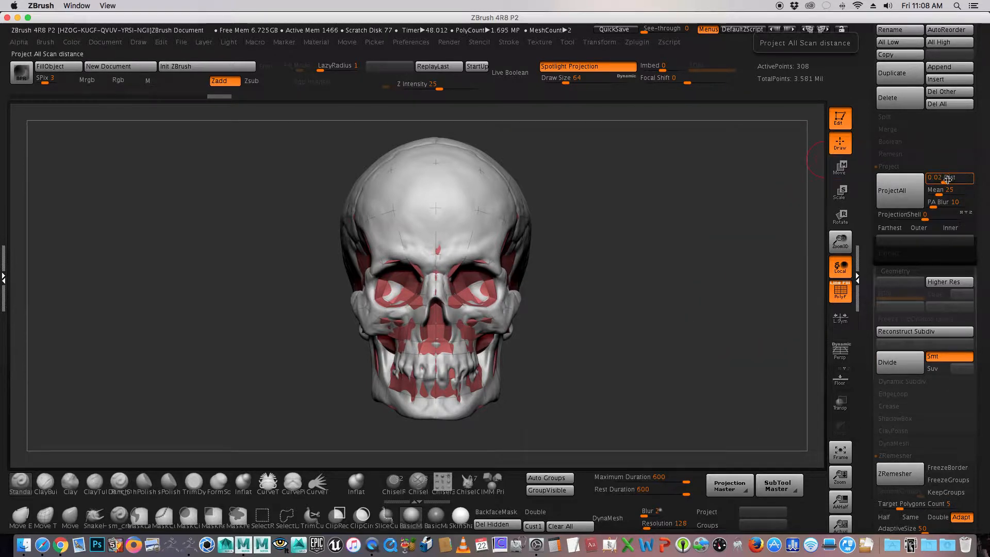
drag(948, 179, 955, 183)
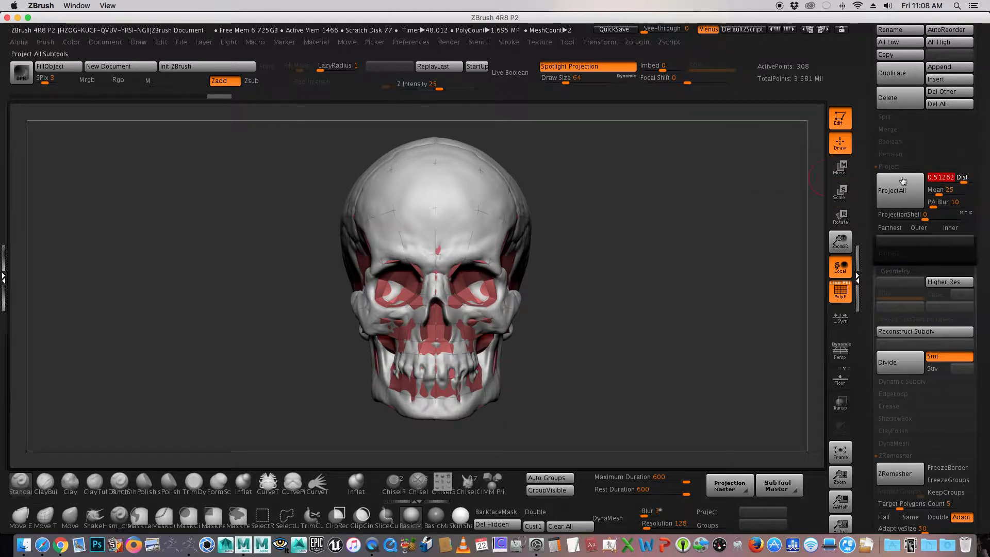
click(899, 196)
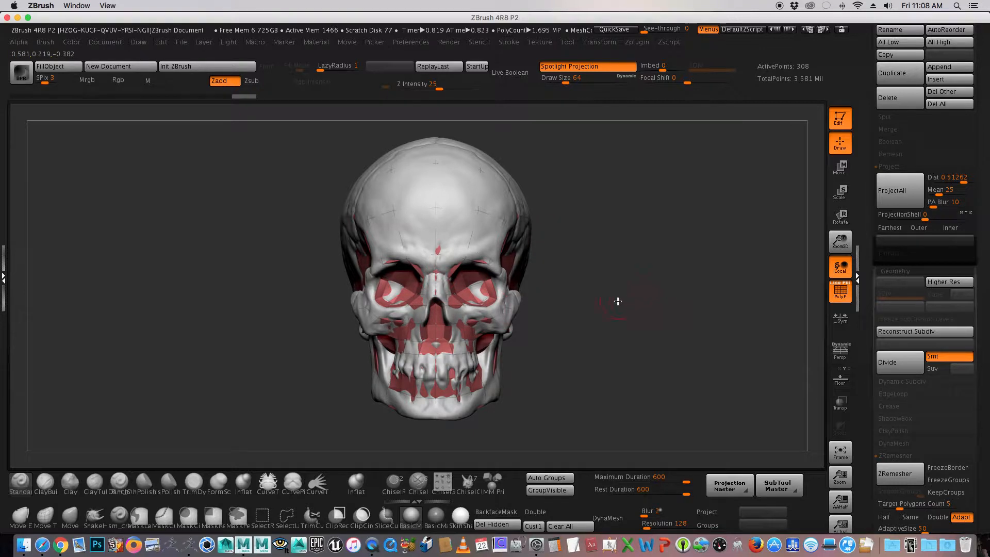
key(alt+s)
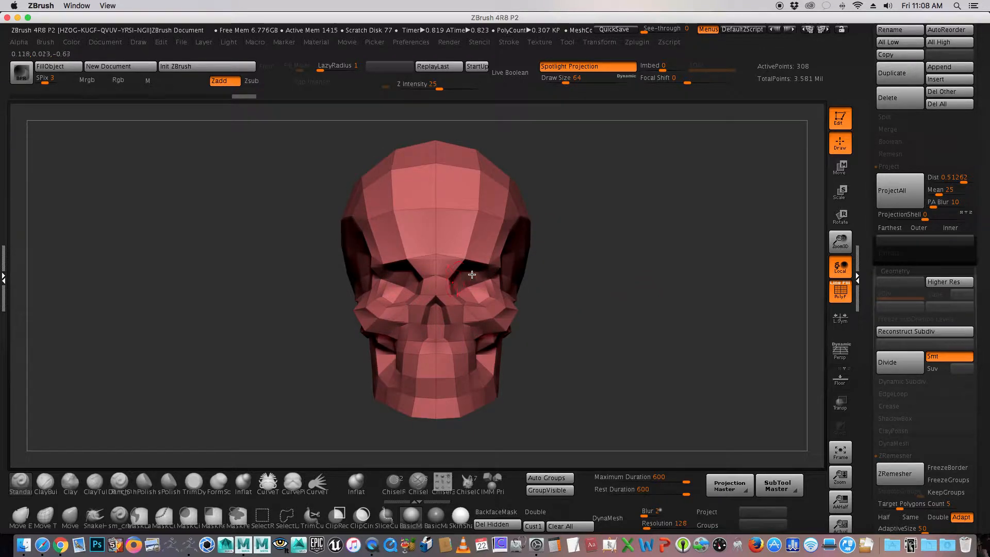
key(alt+s)
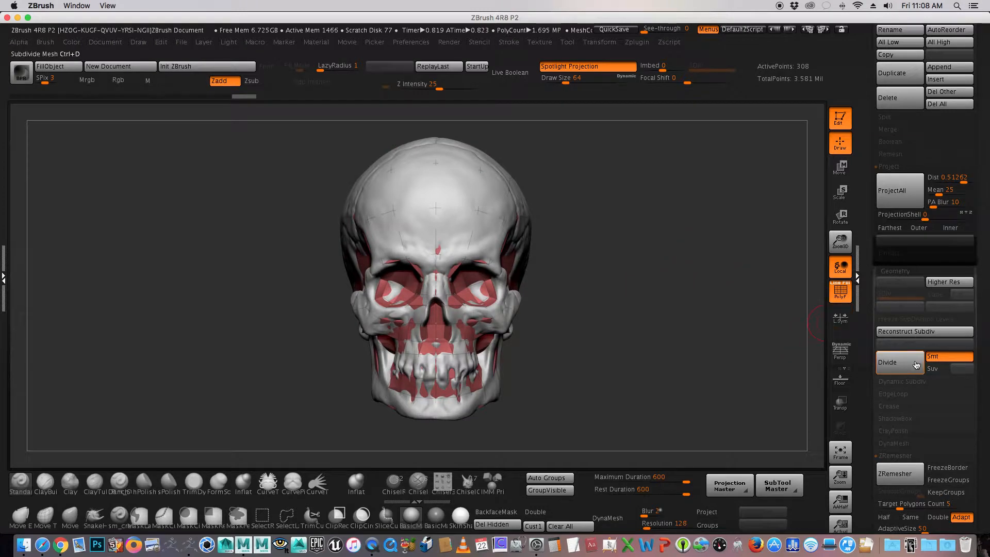
Subdivide Skull_LowRez1 to levels 2, 3 and 4, projecting the sculpted skull's detail with ProjectAll after each division.
click(900, 364)
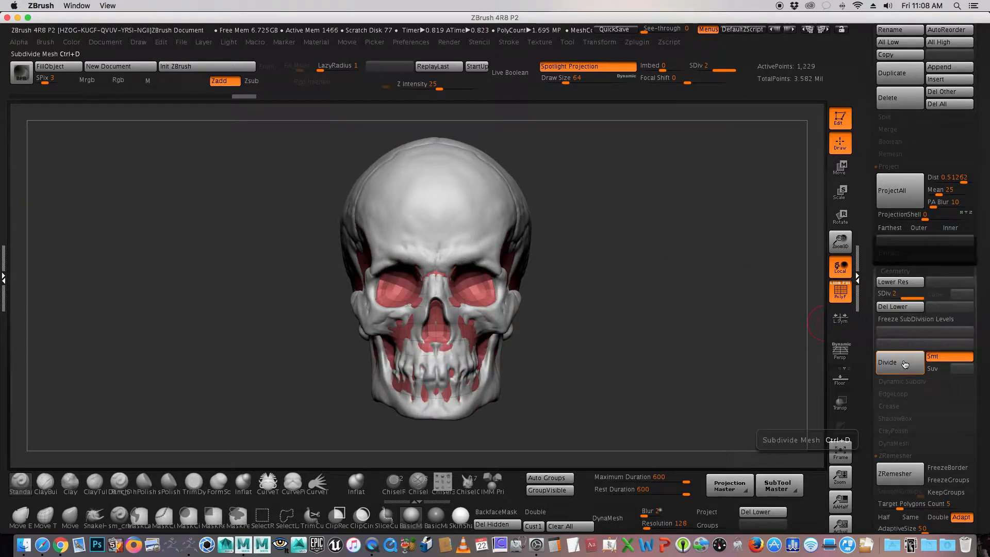
click(886, 201)
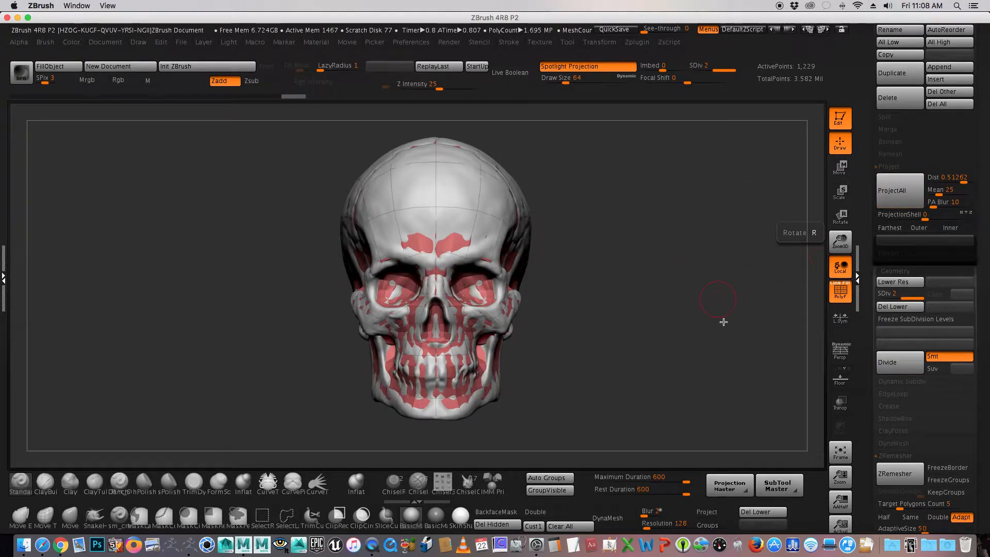
click(902, 364)
click(894, 190)
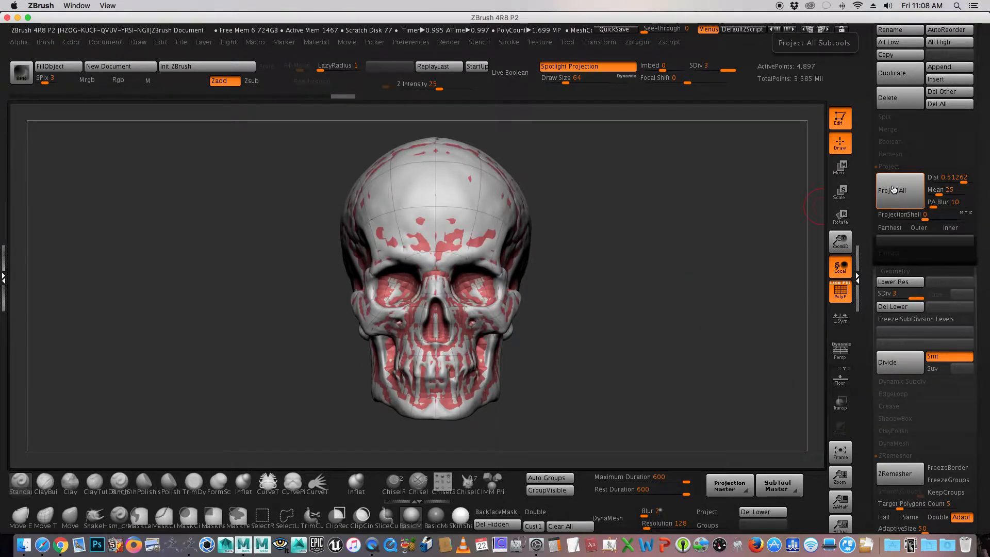
click(900, 363)
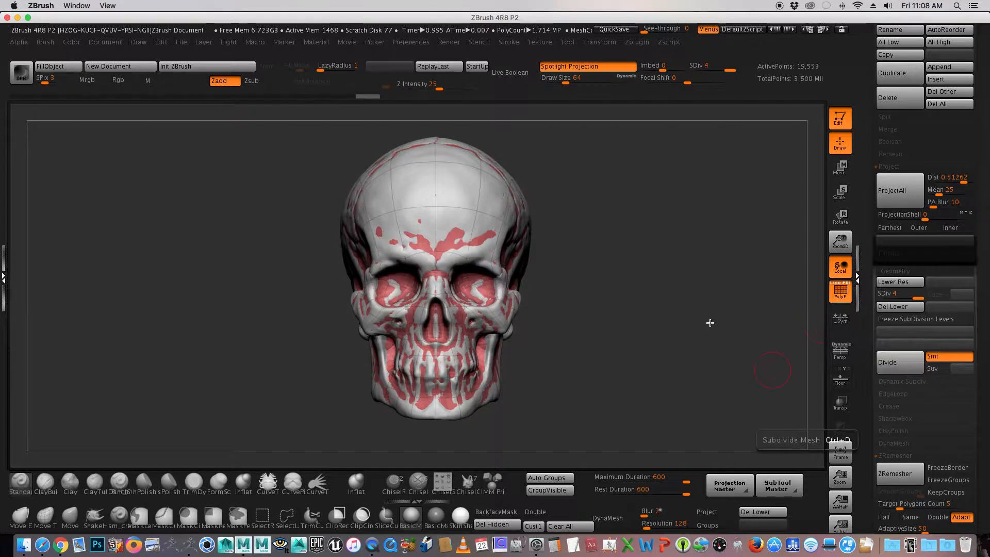
click(896, 190)
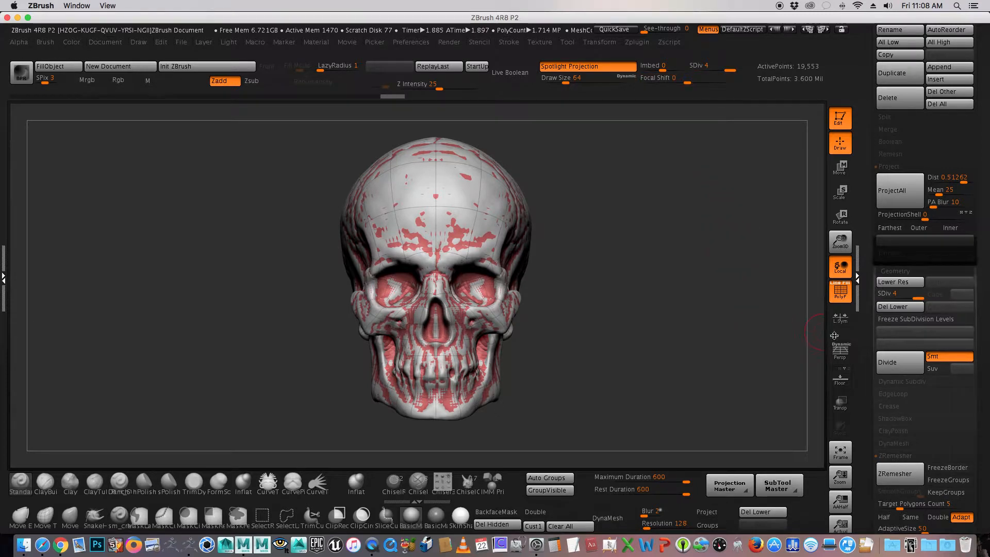
Continue dividing Skull_LowRez1 to subdivision levels 5, 6 and 7, running ProjectAll at each level to capture finer detail.
click(901, 363)
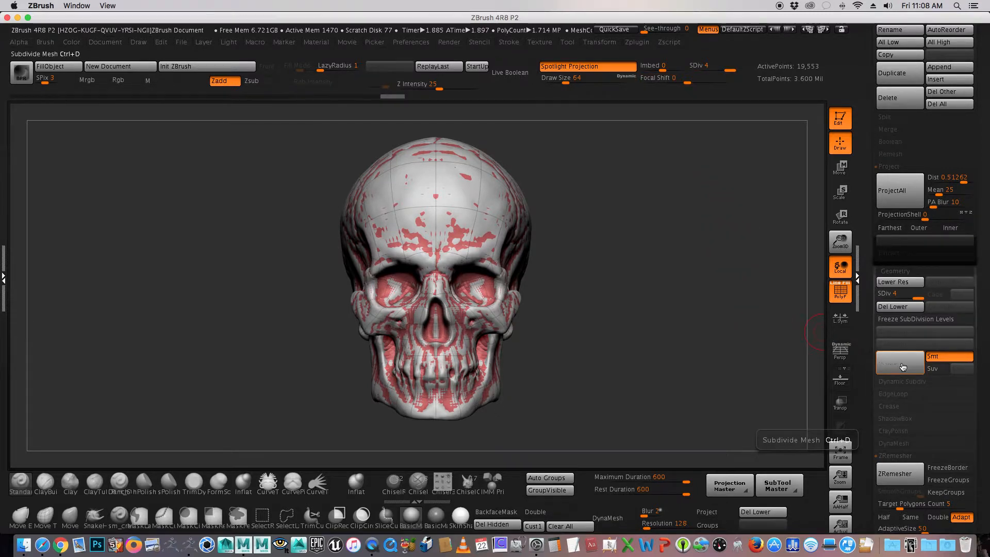
click(895, 191)
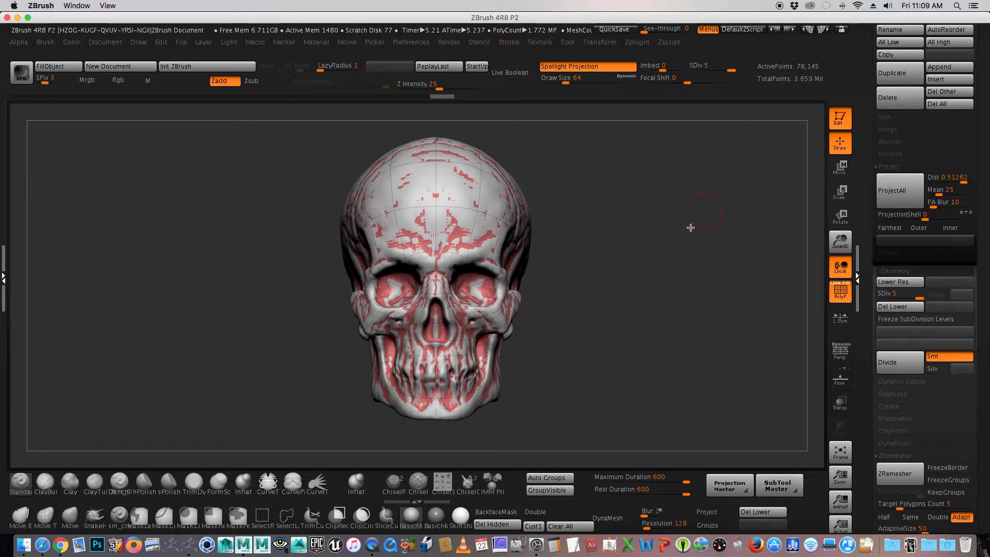
click(895, 366)
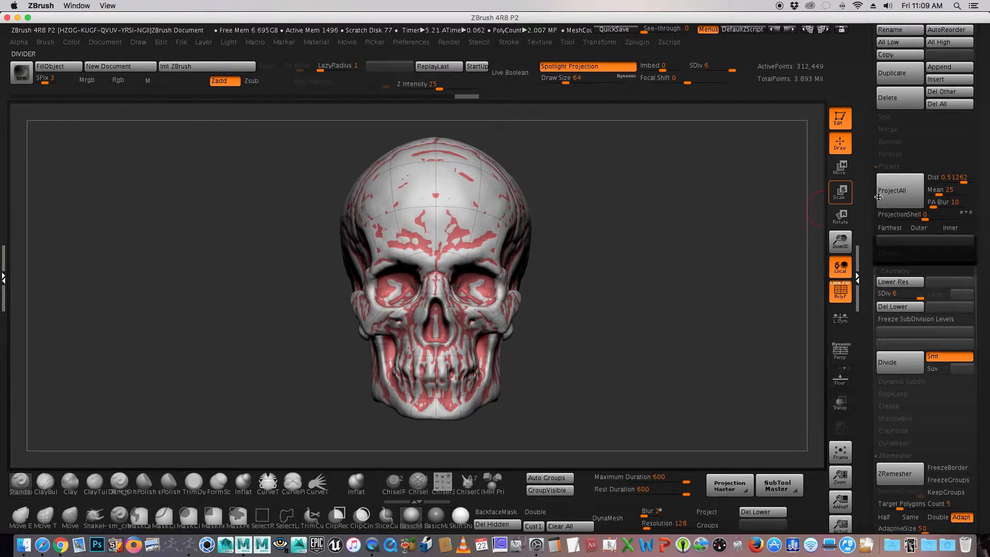
click(895, 192)
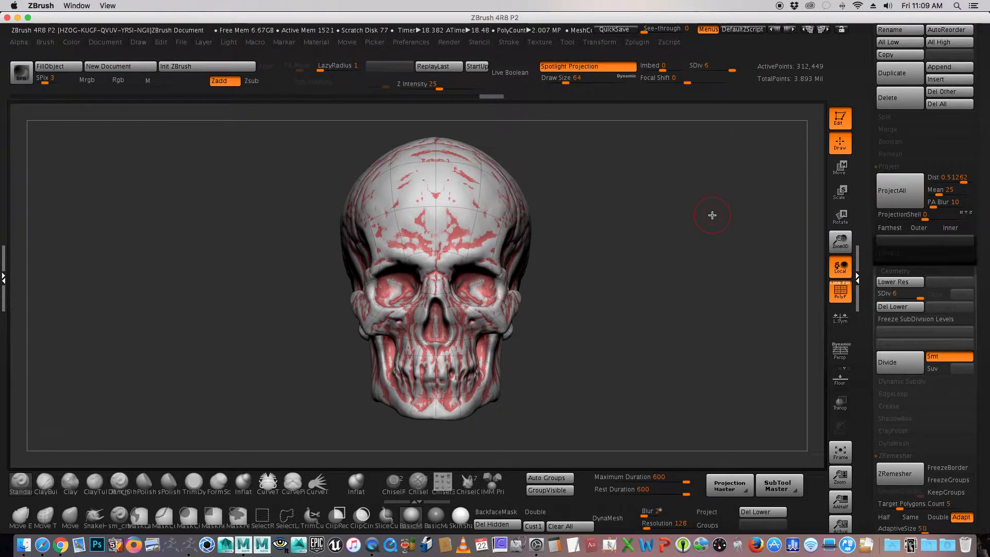
click(910, 363)
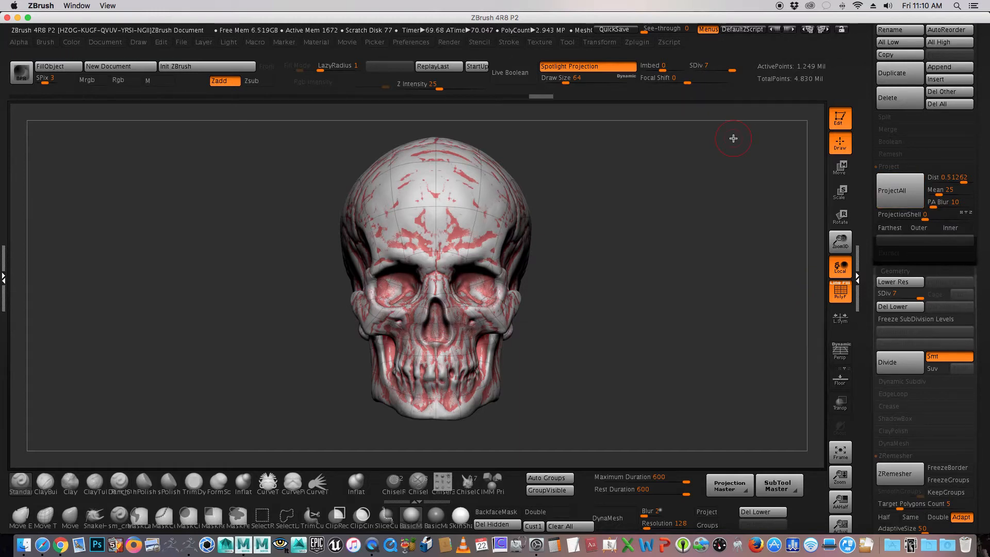
Isolate Skull_LowRez1, turn off PolyFrame, and inspect the projected detail from several angles.
mouse_move(719, 223)
mouse_down()
mouse_move(673, 227)
mouse_move(711, 230)
mouse_up()
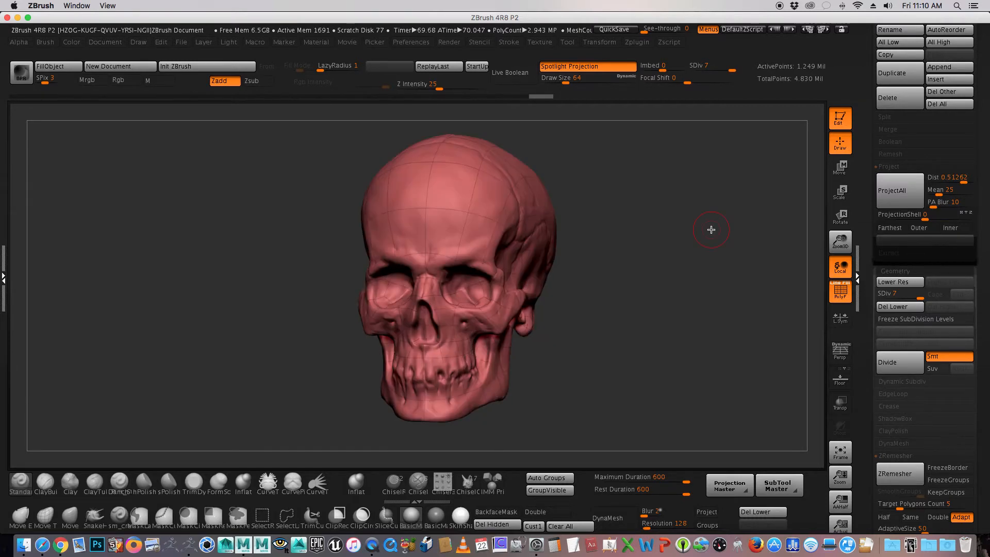
click(839, 295)
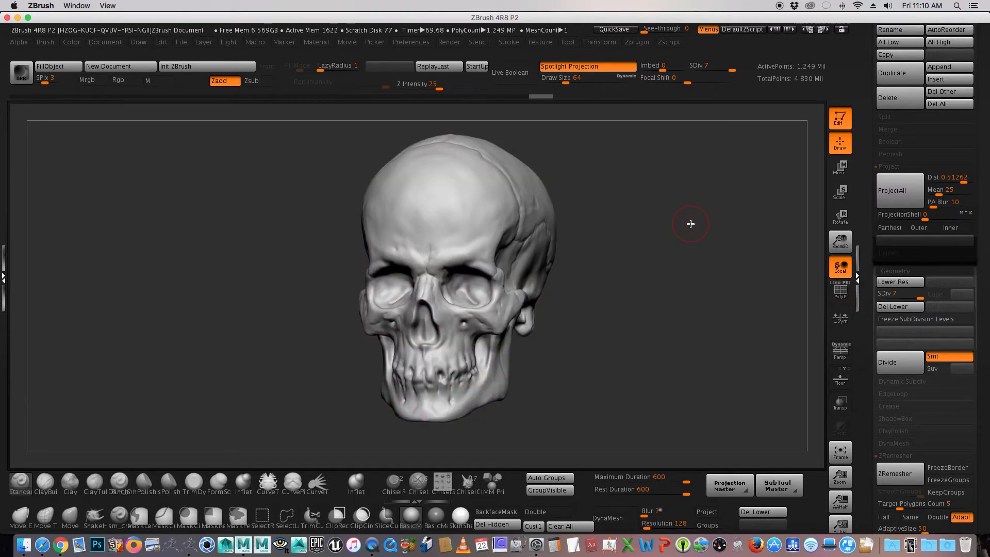
drag(638, 249, 683, 257)
drag(867, 128, 874, 263)
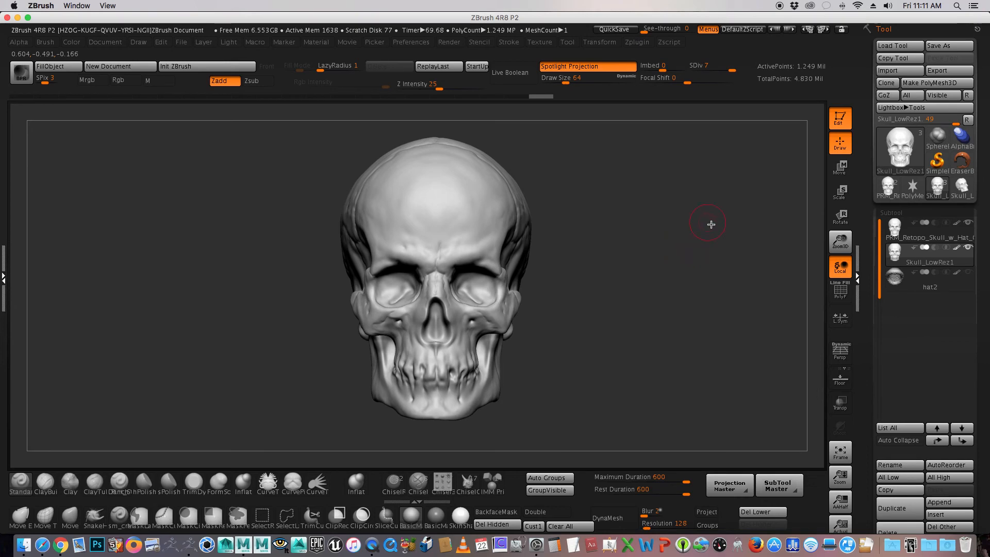
mouse_move(712, 223)
mouse_down()
mouse_move(674, 226)
mouse_move(708, 228)
mouse_up()
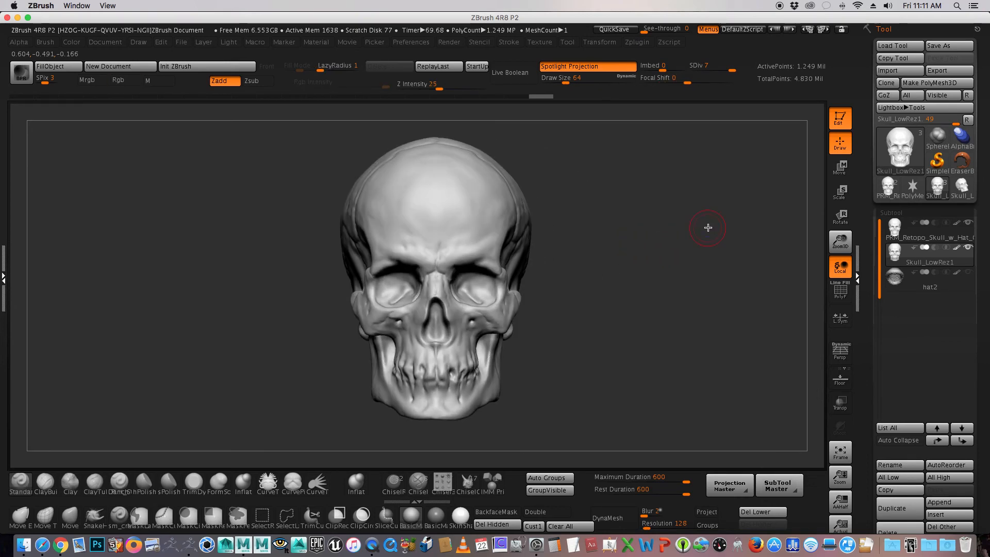